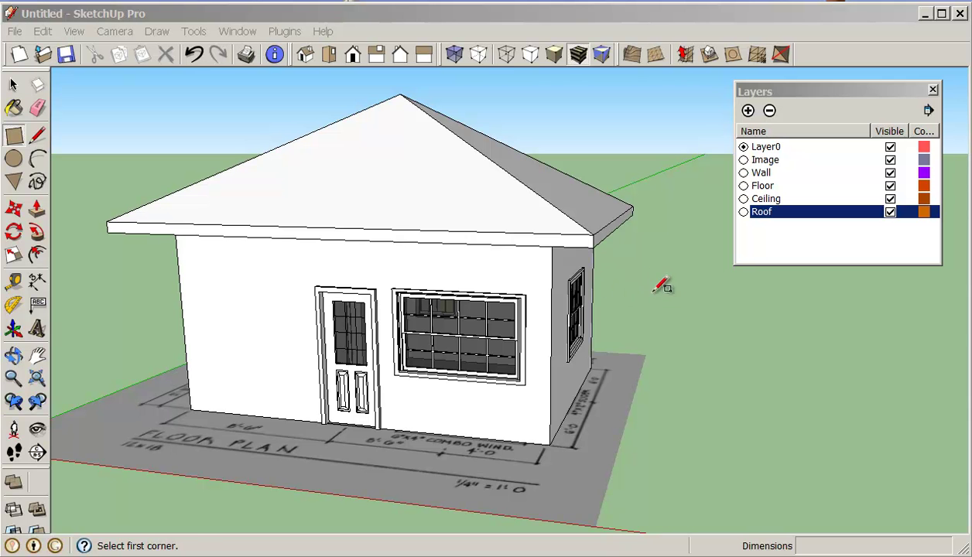
- Hide the Image, Roof and Wall layers of the house model
middle_click_drag(663, 321, 637, 332)
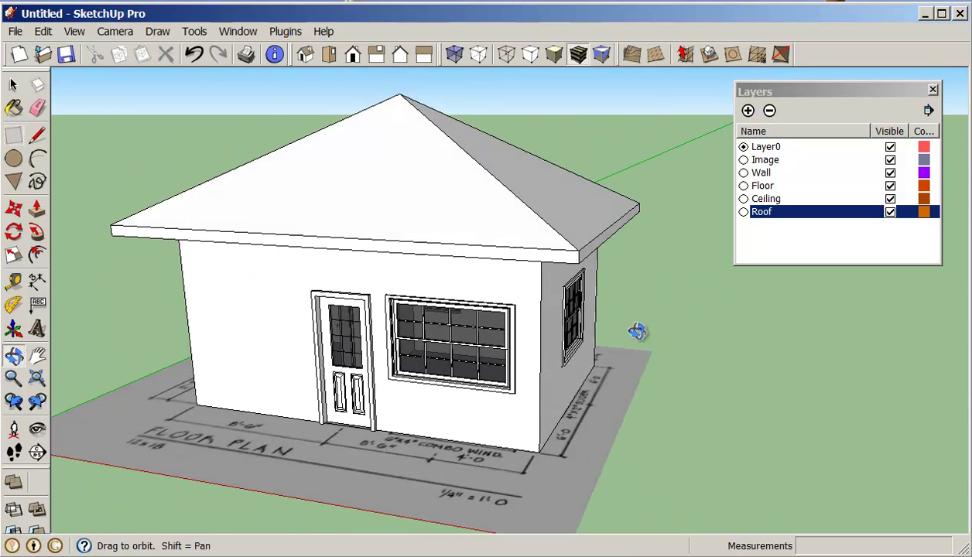
left_click(889, 160)
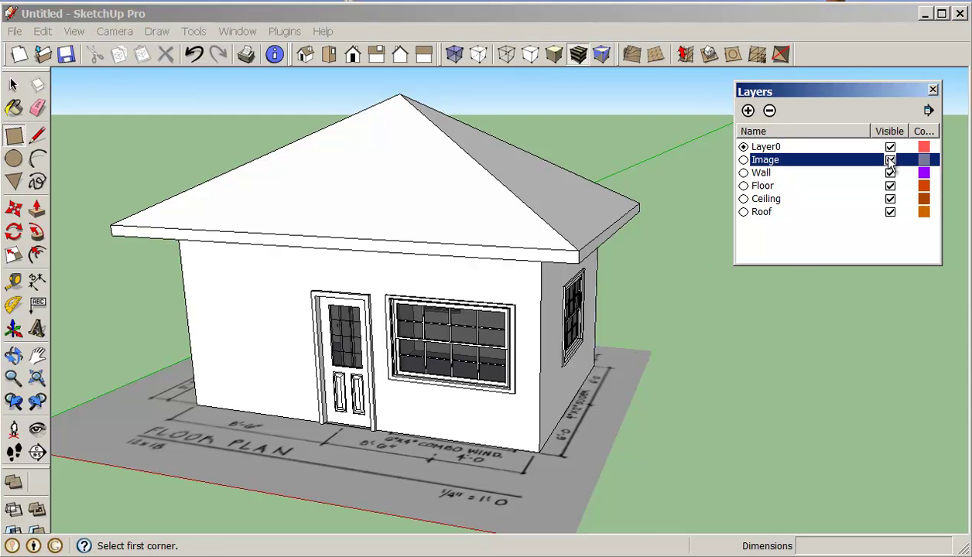
left_click(890, 159)
mouse_move(743, 332)
middle_mouse_down()
mouse_move(716, 348)
mouse_move(675, 300)
mouse_move(701, 262)
mouse_move(686, 286)
middle_mouse_up()
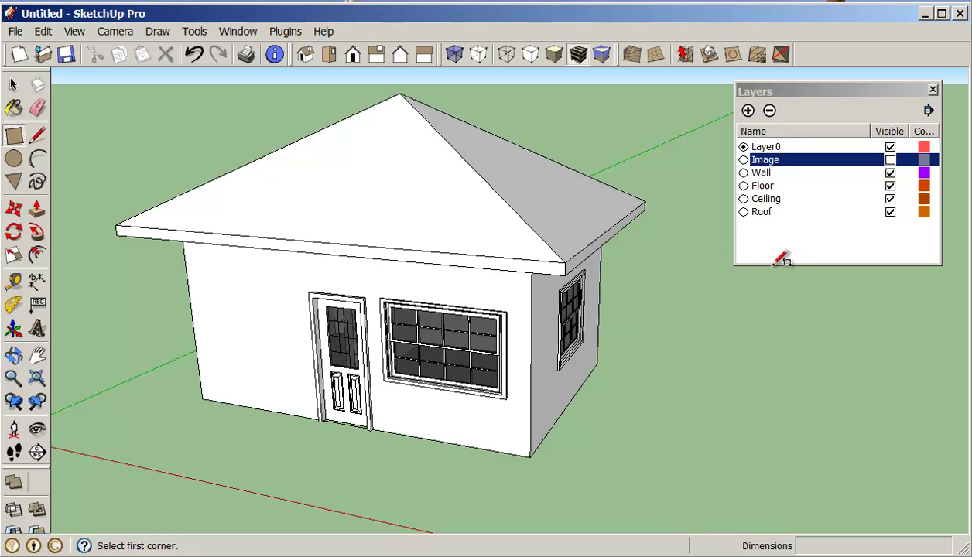
left_click(890, 212)
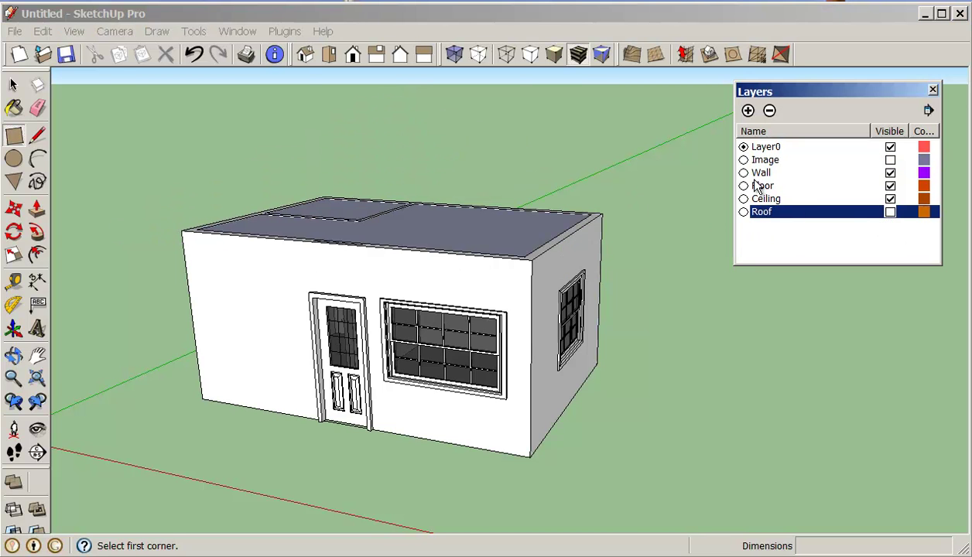
left_click(889, 172)
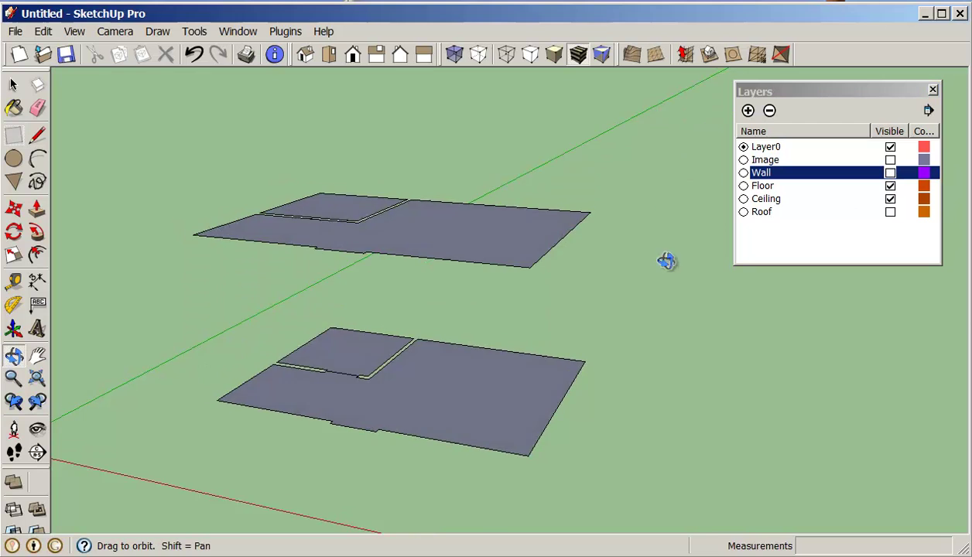
- Import Crown-Moldings1.jpg as an image and place it beside the floor, a little over 1 foot wide
middle_click_drag(662, 254, 473, 283)
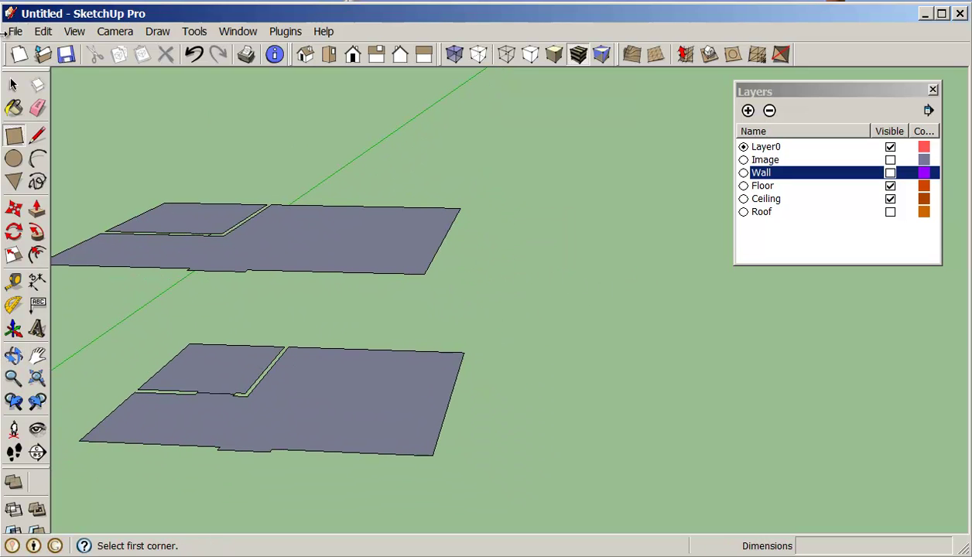
left_click(15, 32)
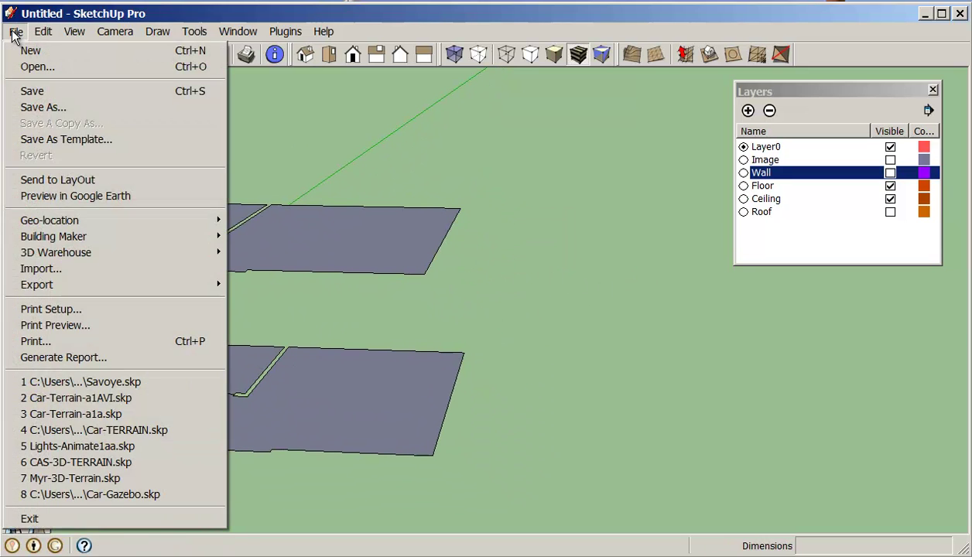
left_click(40, 268)
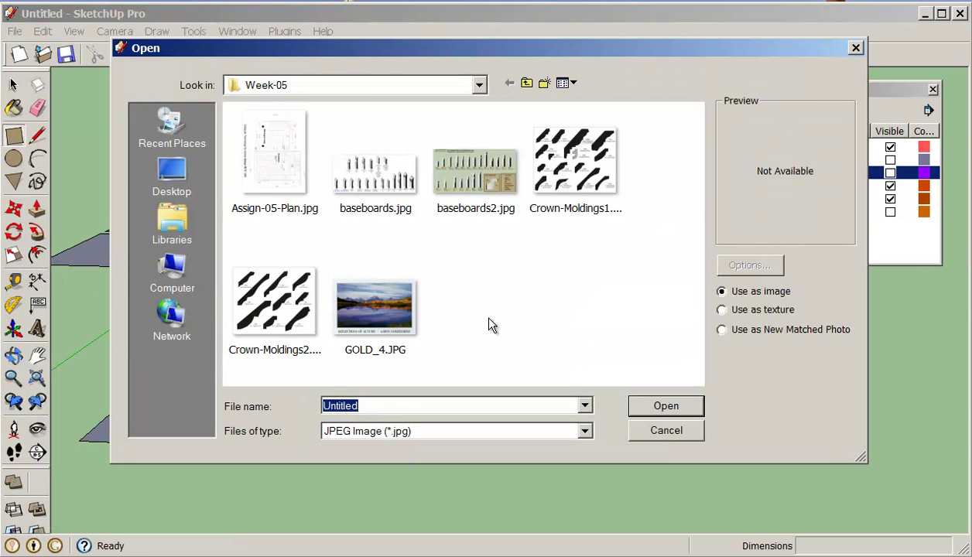
left_click(571, 184)
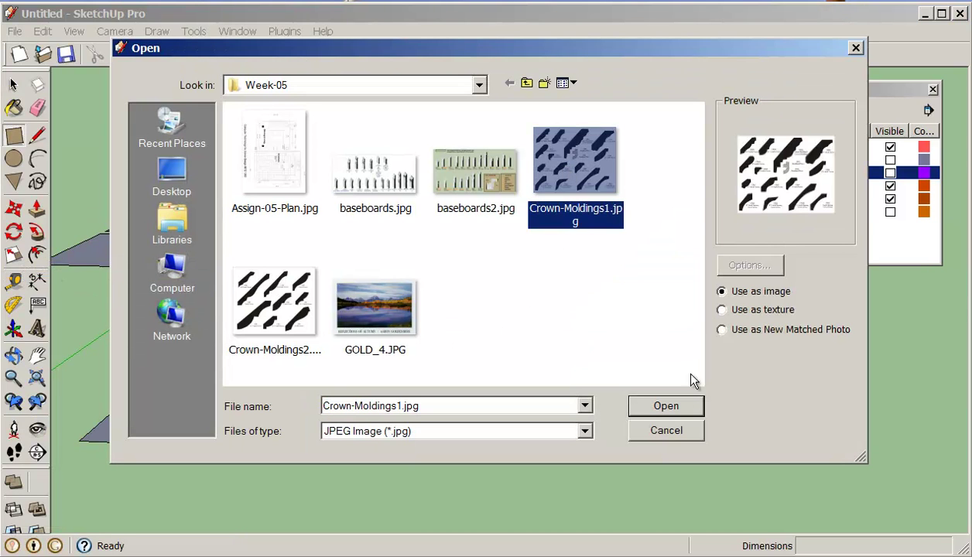
left_click(664, 406)
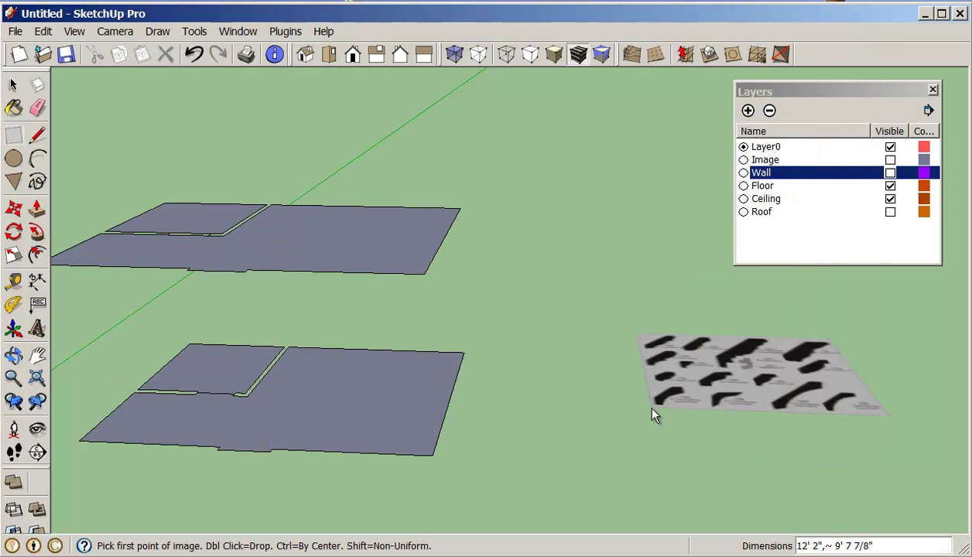
left_click(560, 377)
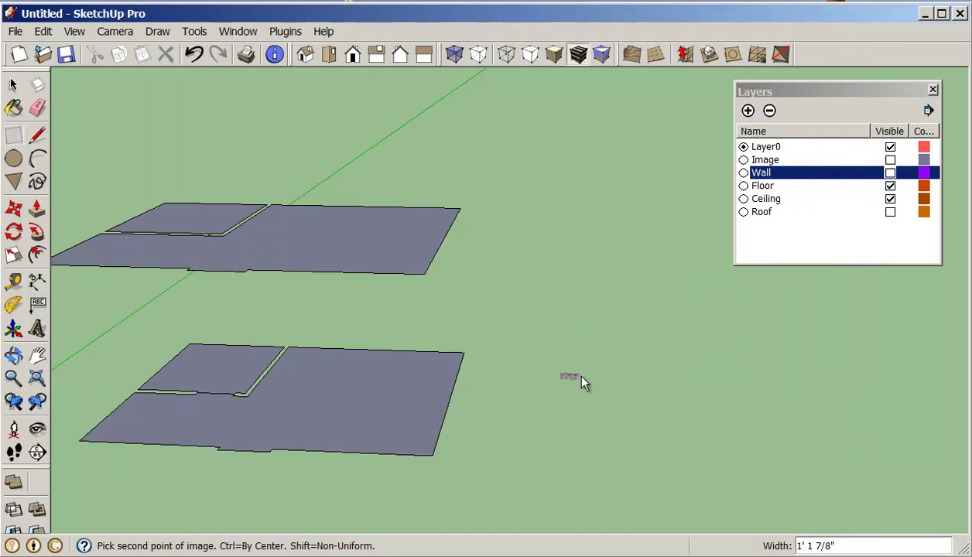
left_click(587, 376)
- Draw a rectangle enclosing the CR10 crown profile on the imported image and turn on X-ray display
scroll(603, 364, "up", 5)
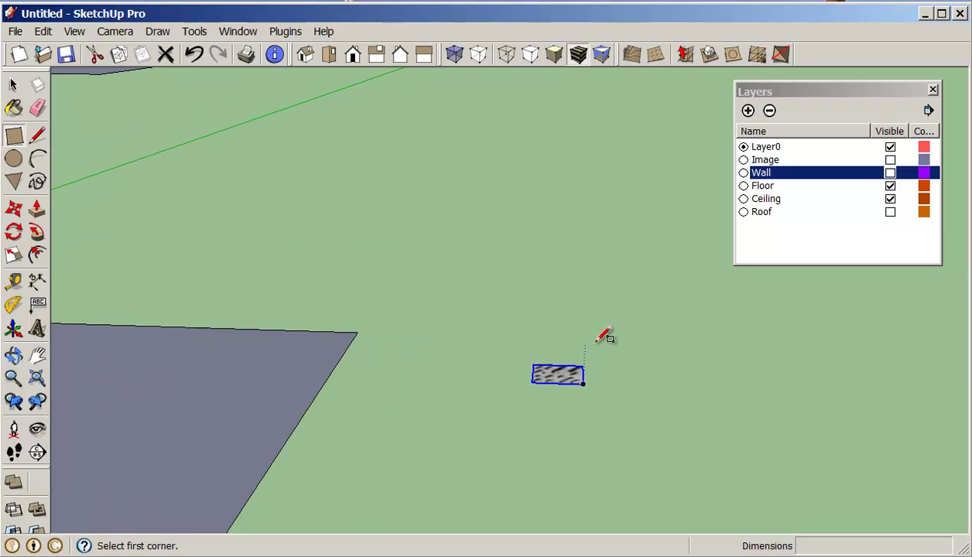
scroll(574, 361, "up", 8)
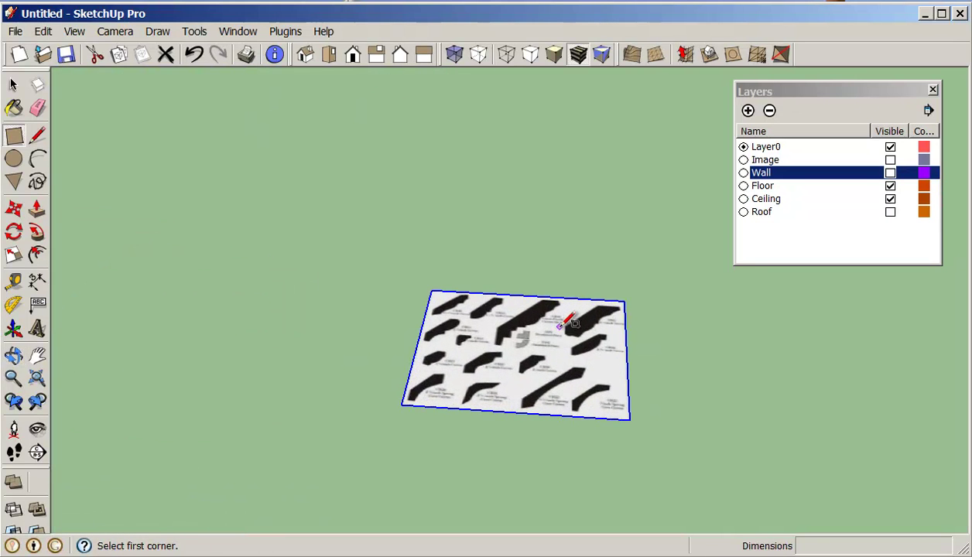
middle_click_drag(561, 326, 591, 398)
scroll(547, 317, "up", 3)
middle_click_drag(547, 316, 548, 403)
scroll(521, 349, "up", 5)
scroll(520, 254, "up", 3)
middle_click_drag(521, 254, 506, 256)
scroll(506, 336, "up", 3)
middle_click_drag(505, 337, 499, 358)
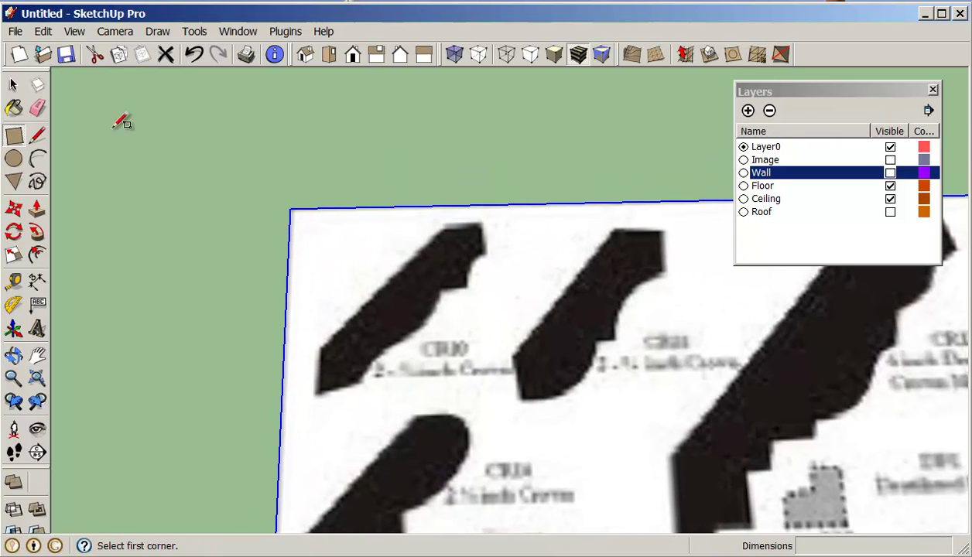
left_click(13, 133)
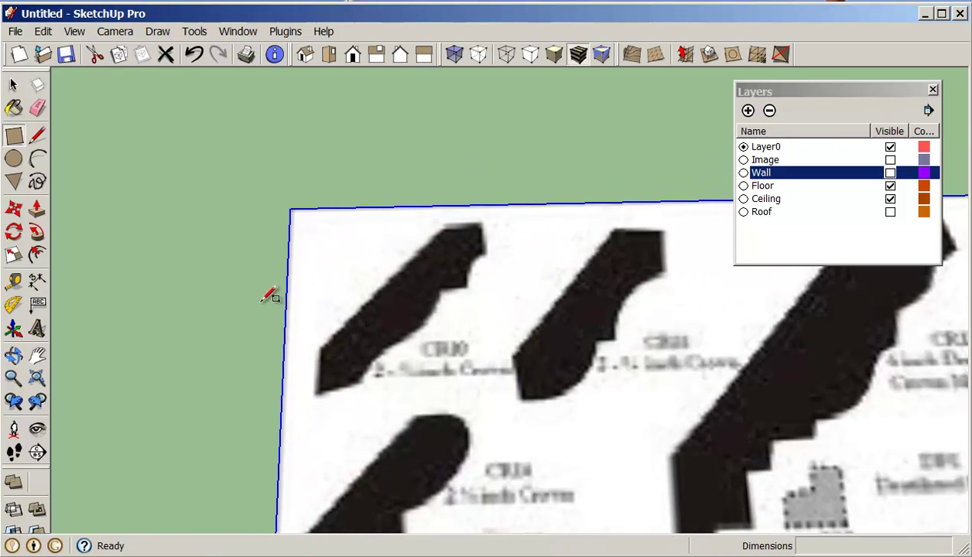
left_click(318, 393)
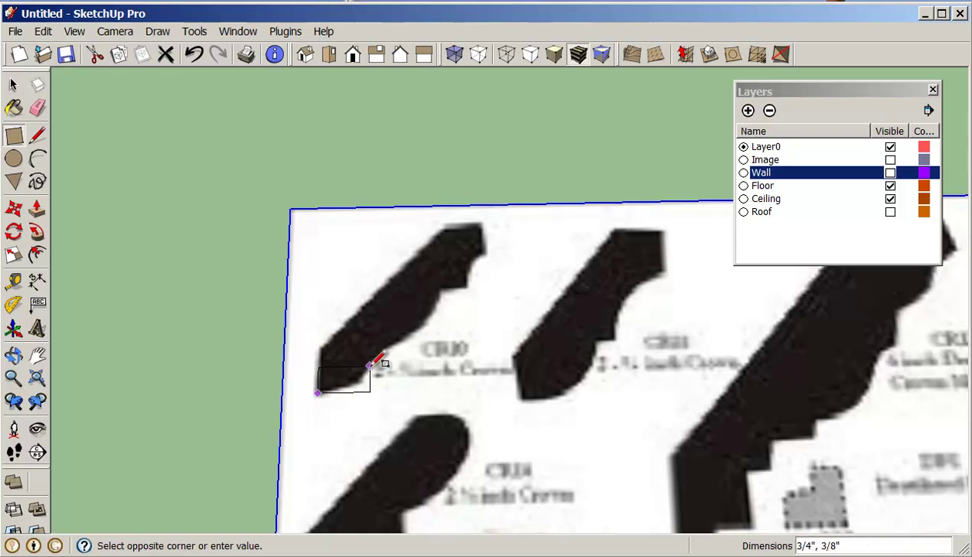
left_click(482, 222)
middle_click_drag(493, 219, 505, 336)
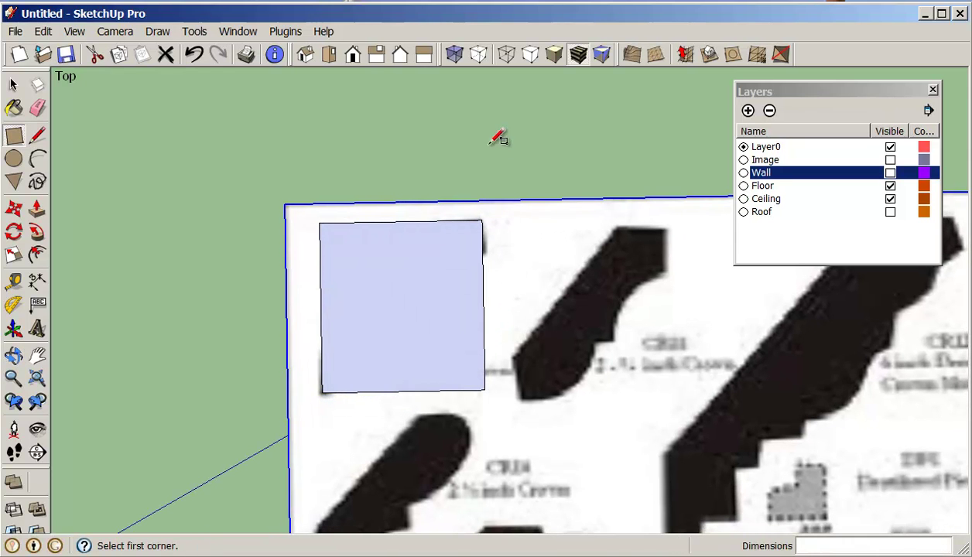
left_click(454, 56)
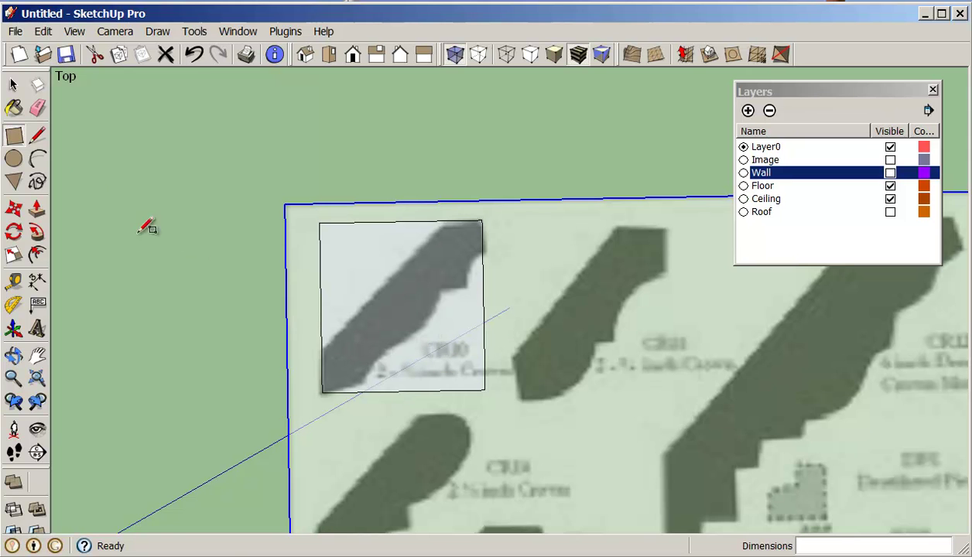
- Draw a line about 3/4" long from the rectangle's lower-left corner along the bottom edge of the CR10 profile
left_click(37, 137)
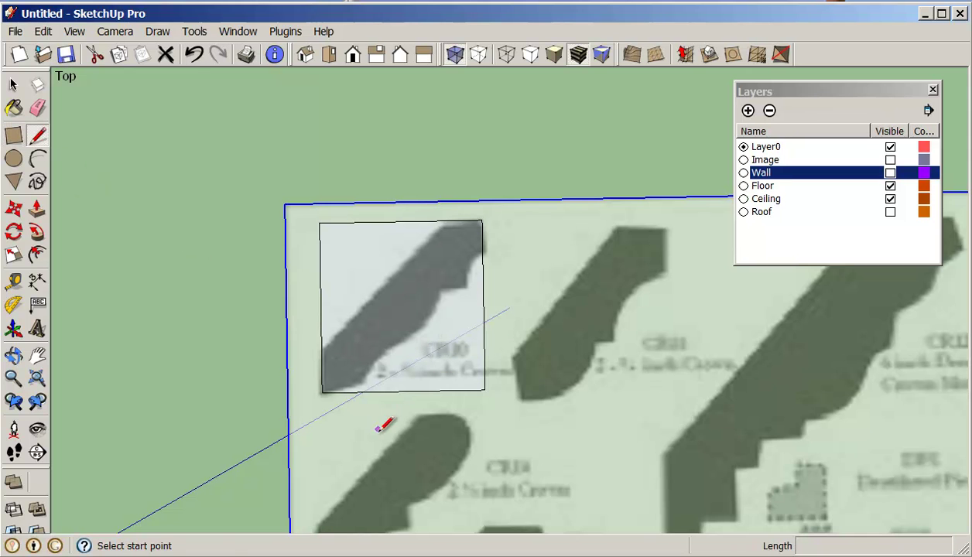
left_click(323, 392)
scroll(362, 377, "up", 1)
scroll(362, 378, "up", 1)
left_click(362, 378)
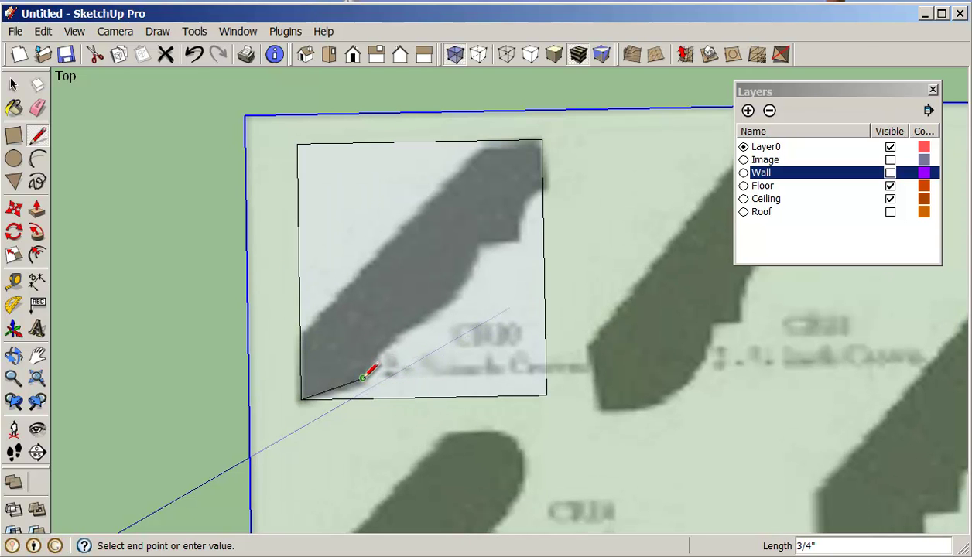
- Trace the profile's lower concave curve with an arc from the line's end, about 1 1/16" across with a 1/8" bulge
left_click(37, 159)
left_click(363, 378)
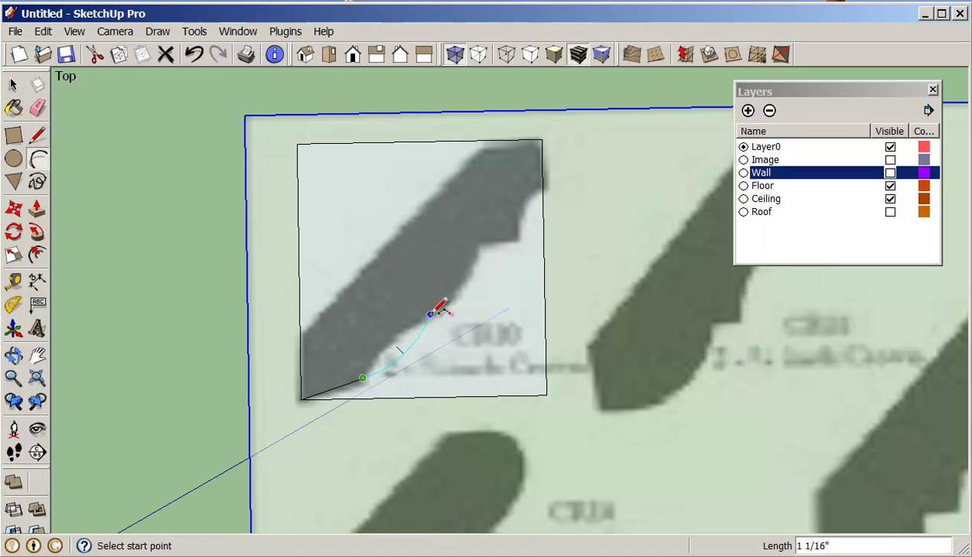
left_click(430, 316)
left_click(405, 321)
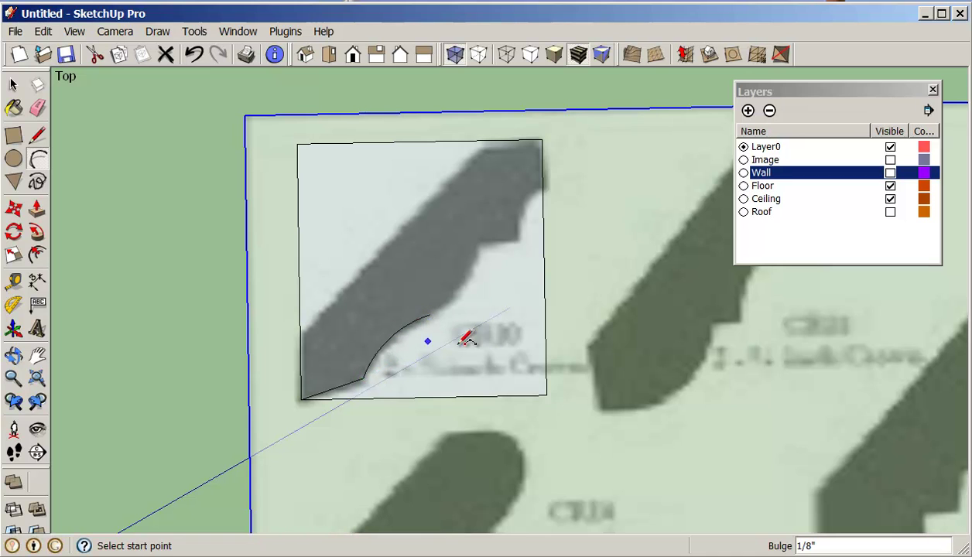
- Try tracing the next section with a straight line between the profile's notch and the first arc's upper end, and undo it
left_click(429, 315)
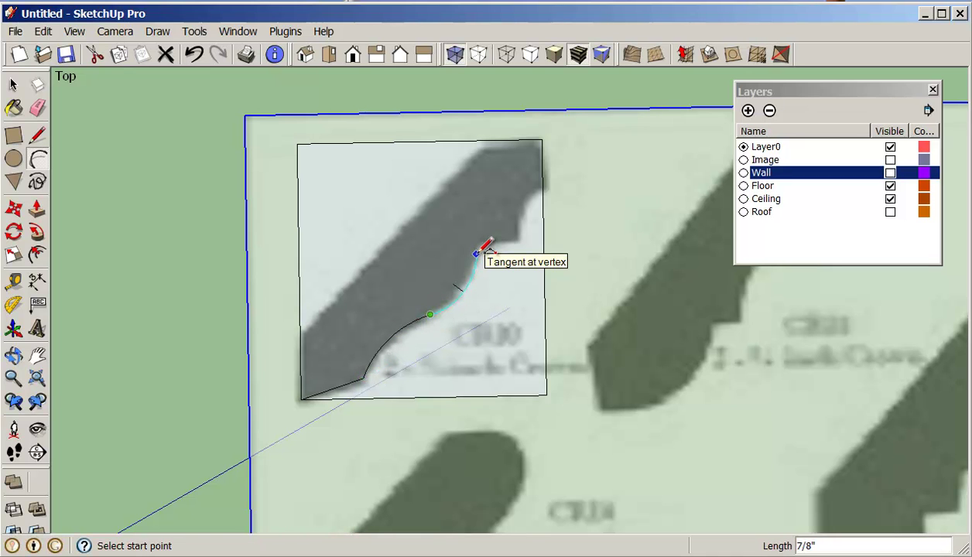
left_click(476, 253)
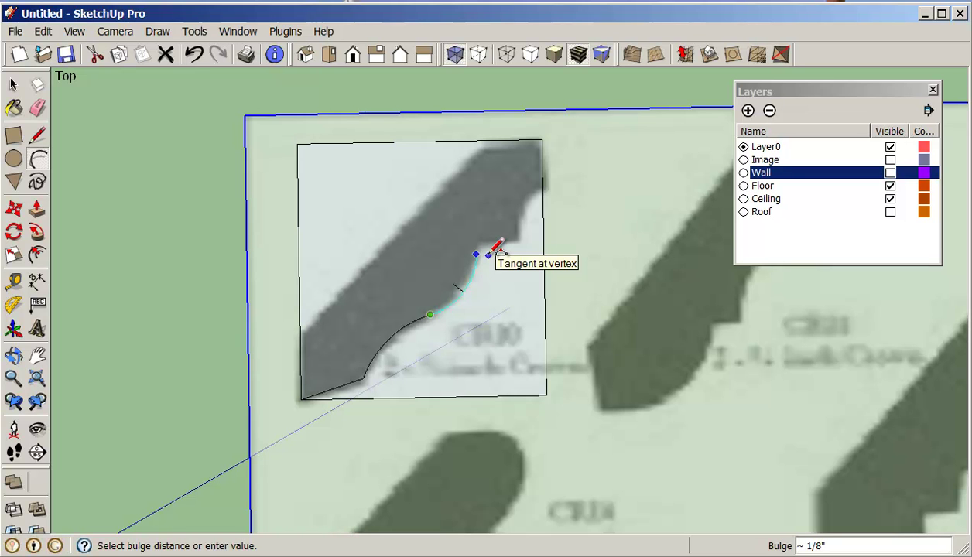
key("l")
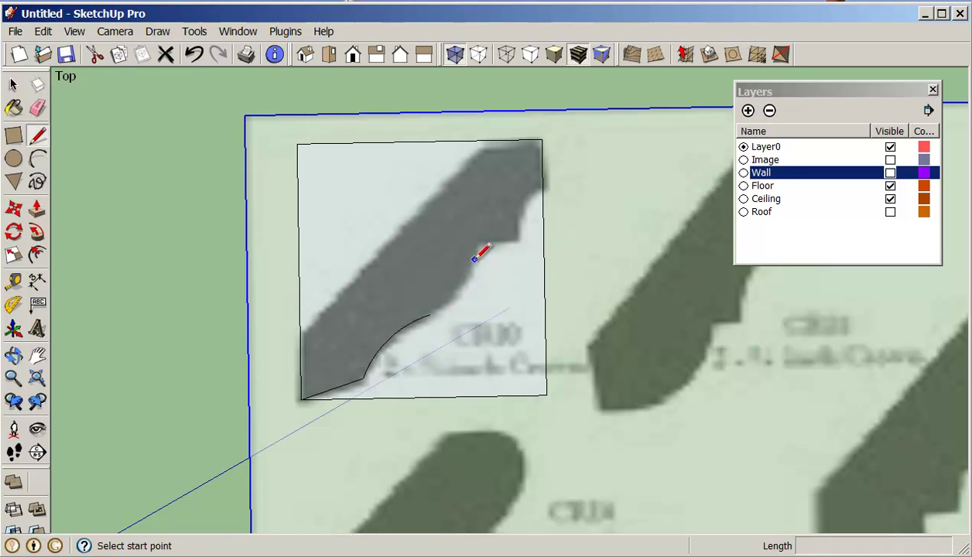
left_click(474, 259)
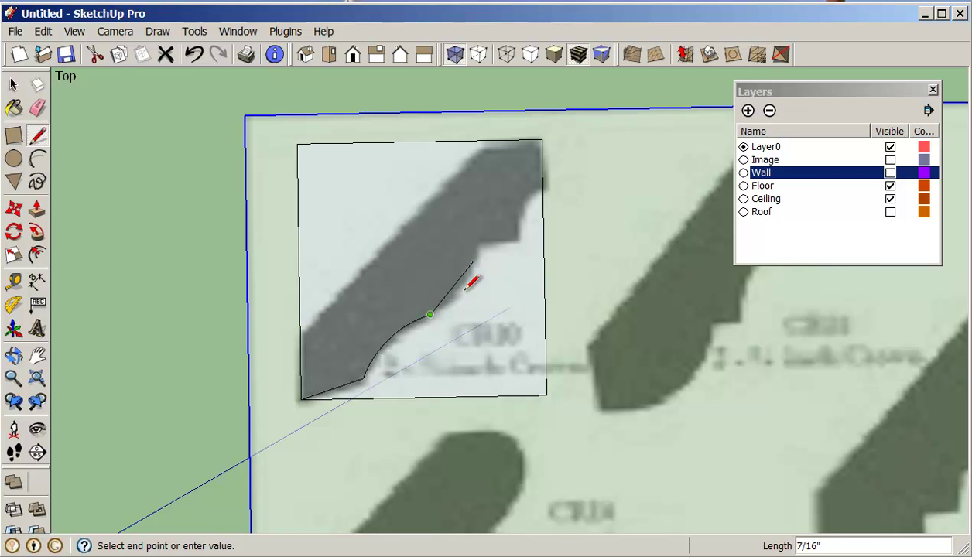
scroll(471, 284, "up", 1)
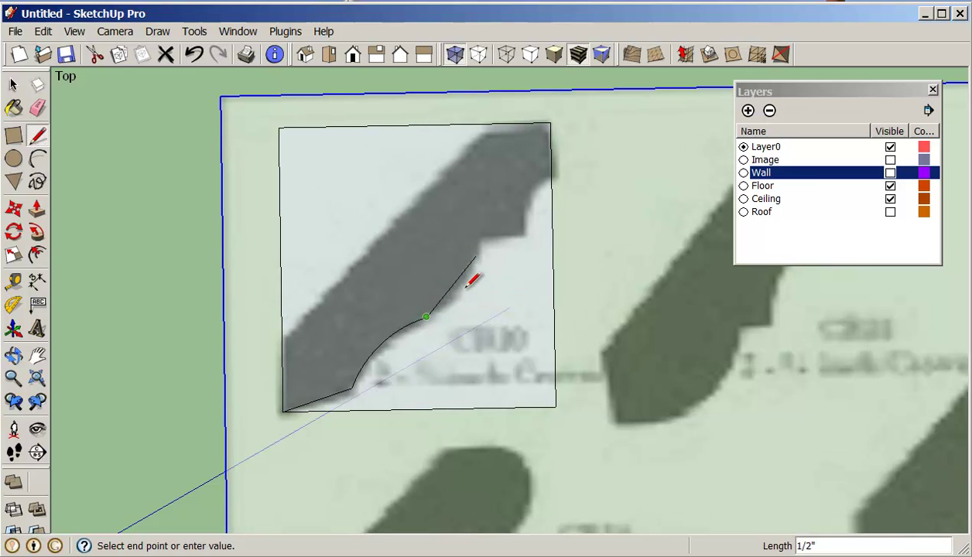
left_click(38, 160)
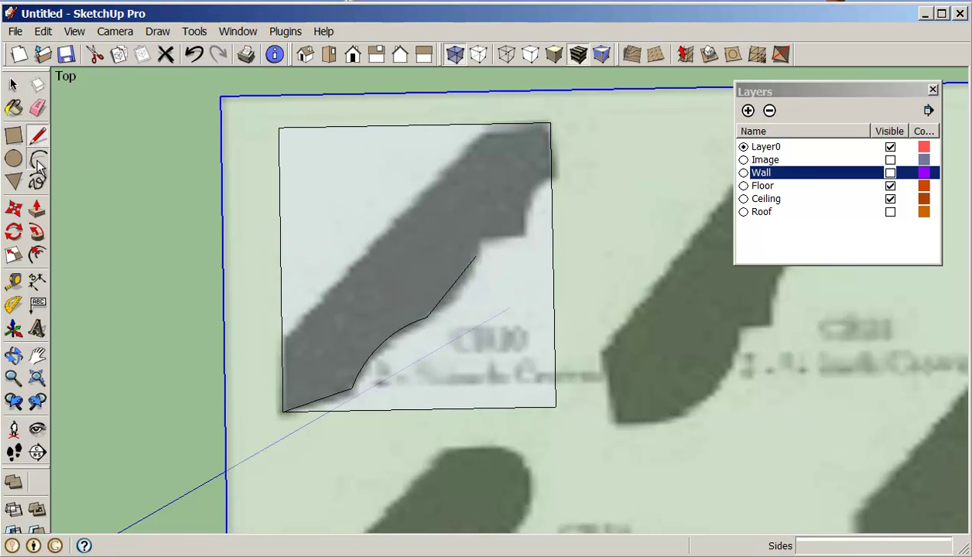
left_click(191, 55)
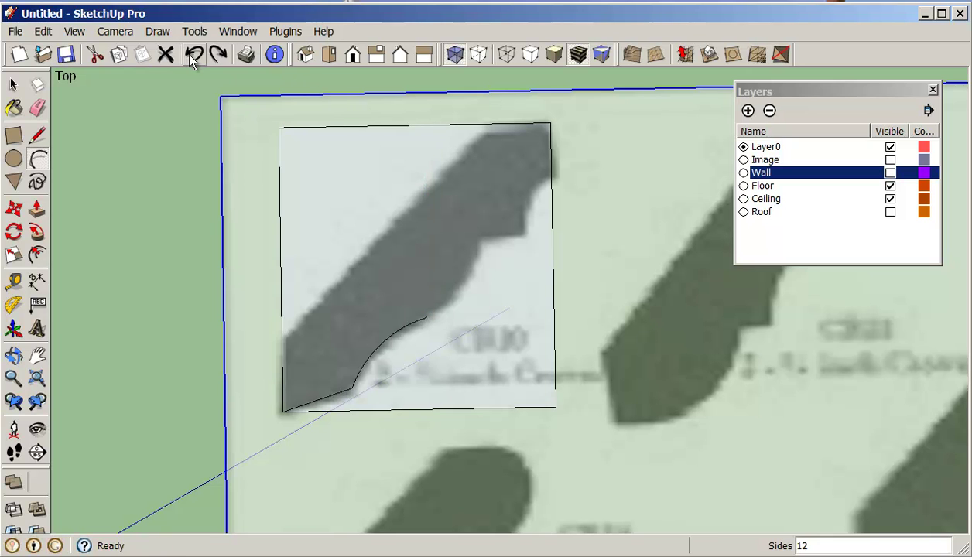
- Try an arc from the profile's notch down to the first arc's upper end, about 7/8" across, and undo it
left_click(481, 253)
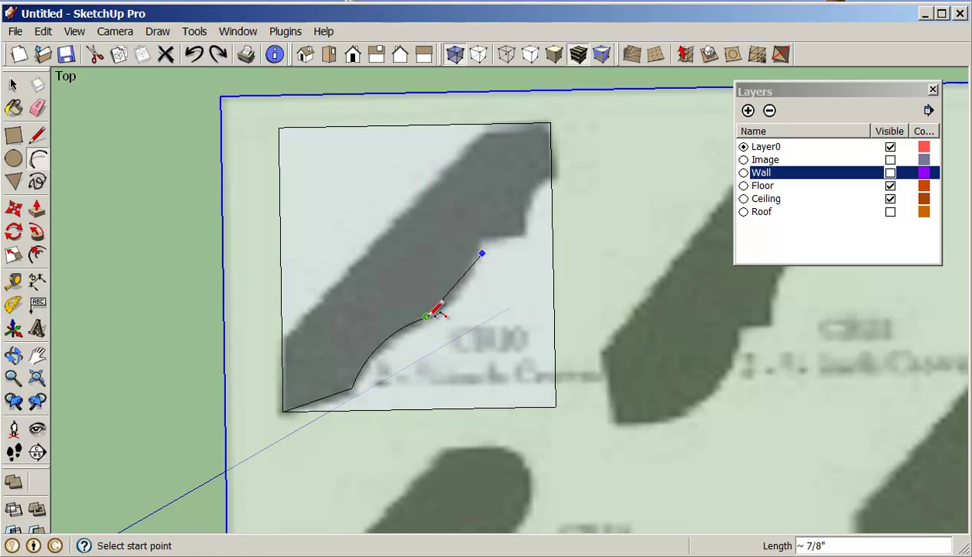
left_click(427, 316)
left_click(464, 291)
scroll(490, 259, "up", 2)
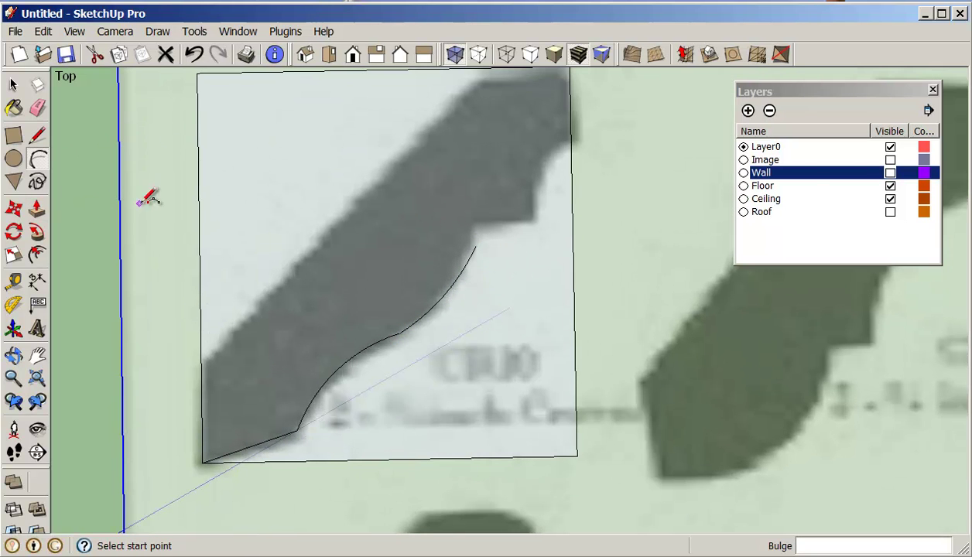
left_click(194, 54)
- Draw a convex arc from the first arc's upper end up to the profile's notch, about 7/8" across with a 1/8" bulge
left_click(39, 161)
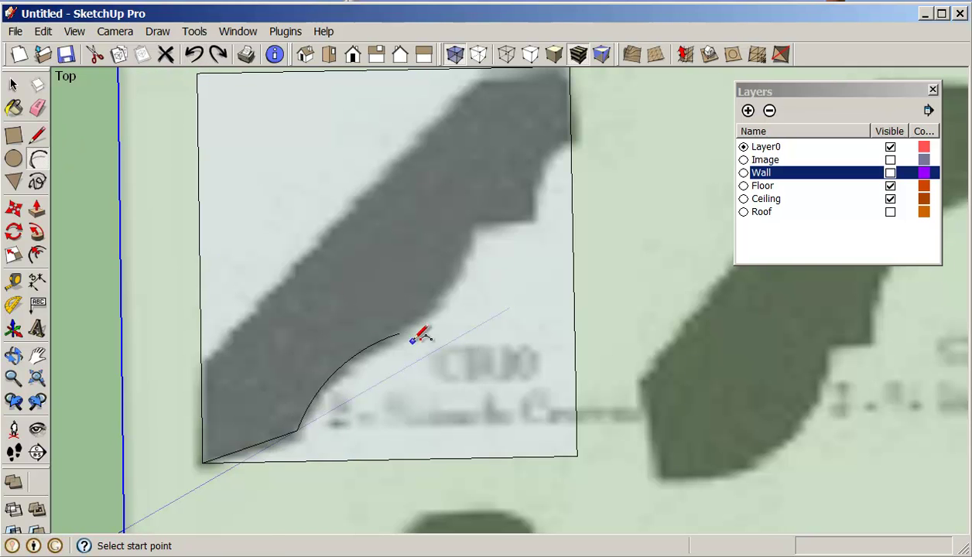
left_click(400, 333)
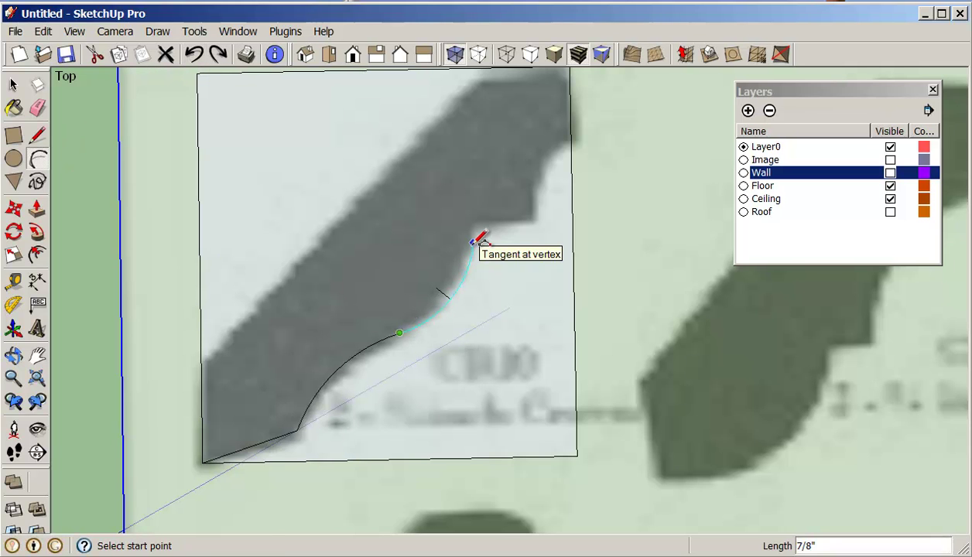
left_click(472, 242)
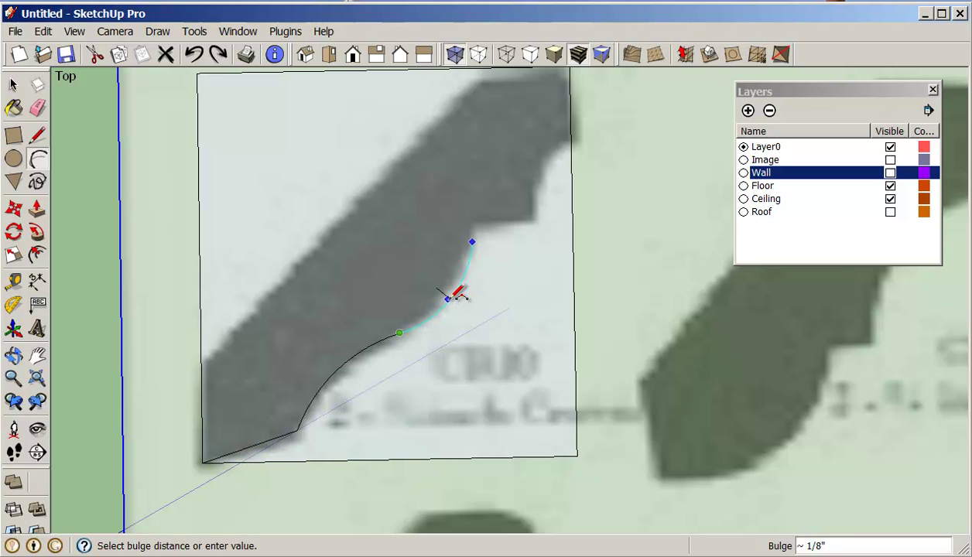
left_click(448, 297)
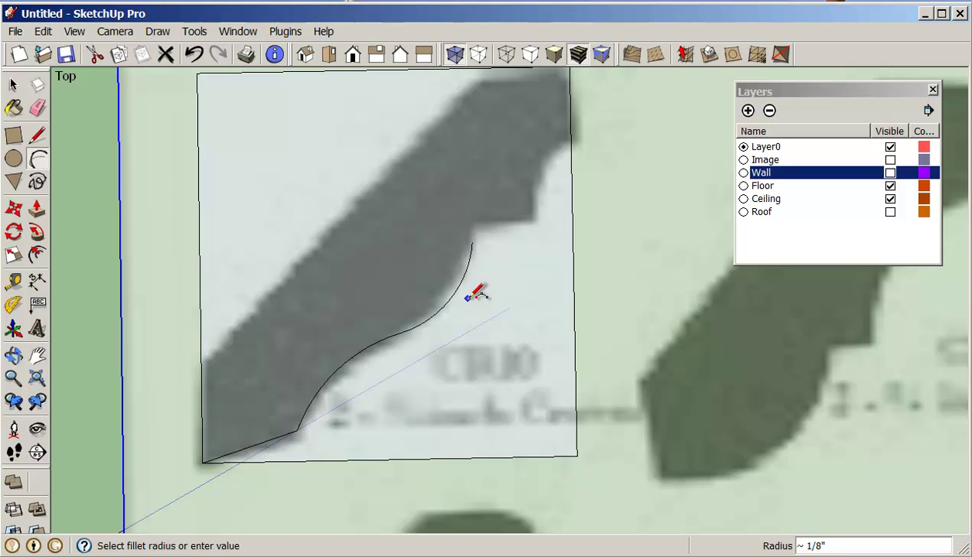
- Trace the profile's notch with connected straight lines from the convex arc's upper end, ending in a segment about 1/16" across
left_click(38, 136)
left_click(472, 234)
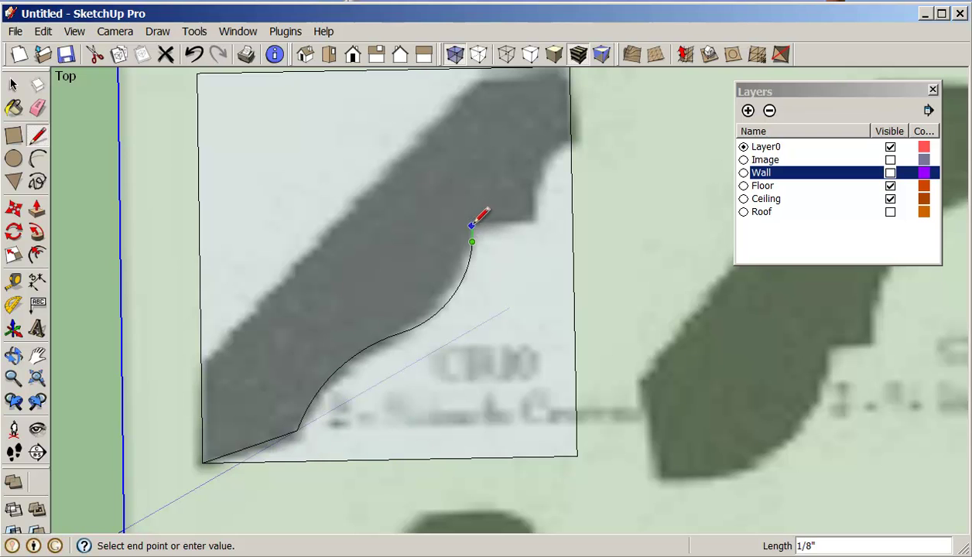
left_click(529, 216)
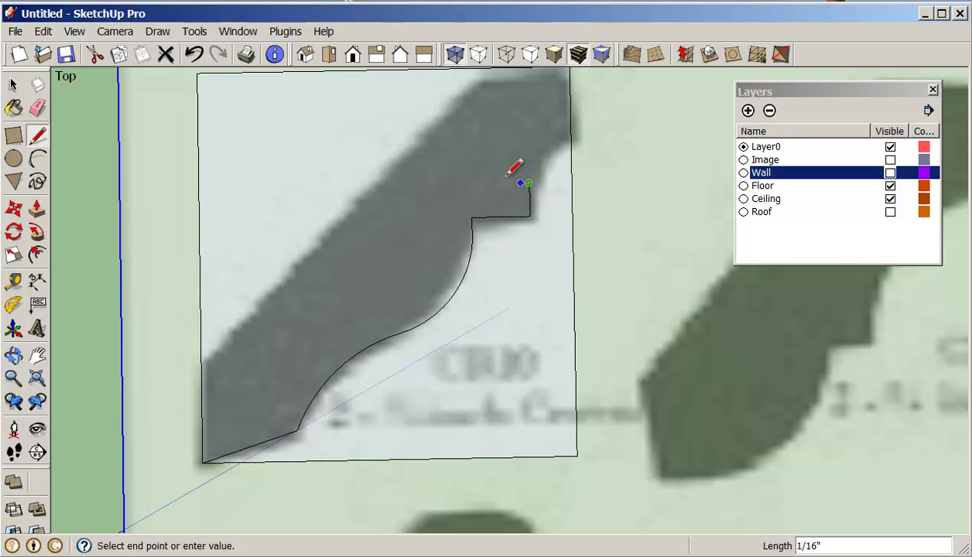
scroll(551, 180, "up", 1)
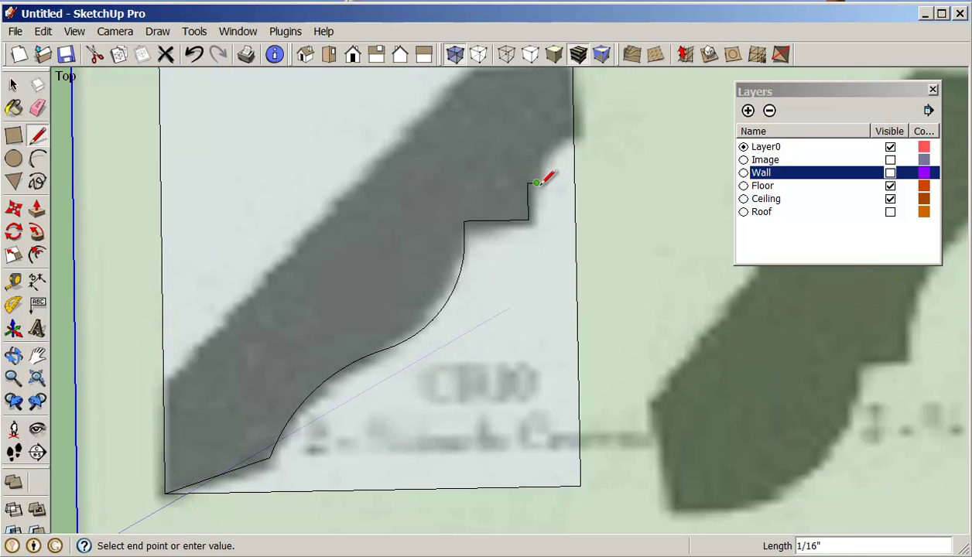
- Draw a small concave arc from the notch's end to the rectangle's vertical edge, with a bulge of about 1/16"
left_click(39, 160)
left_click(536, 183)
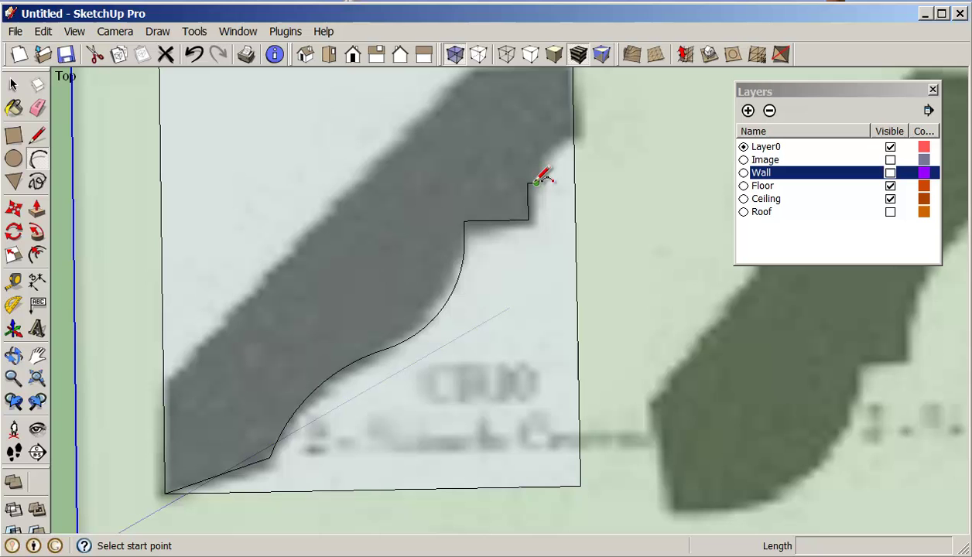
left_click(573, 138)
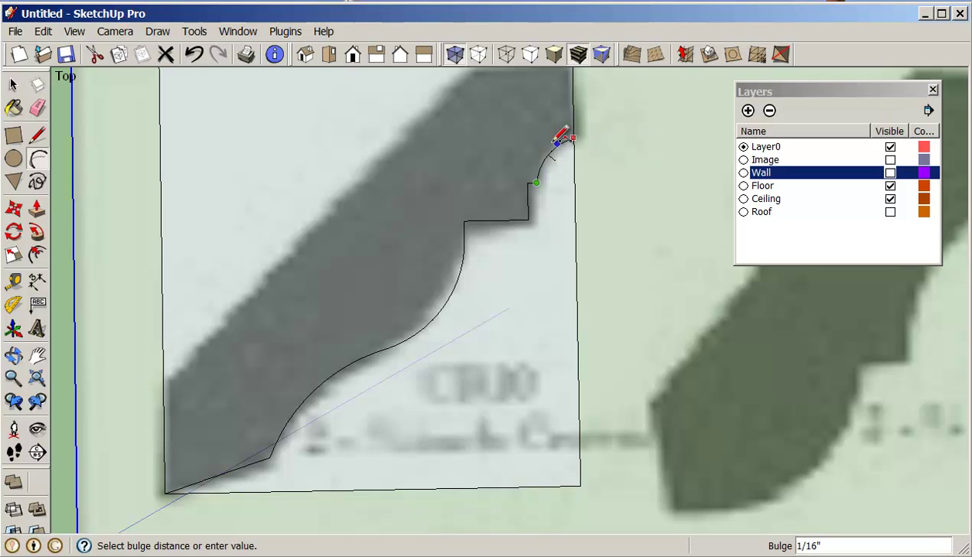
left_click(552, 143)
scroll(629, 180, "down", 3)
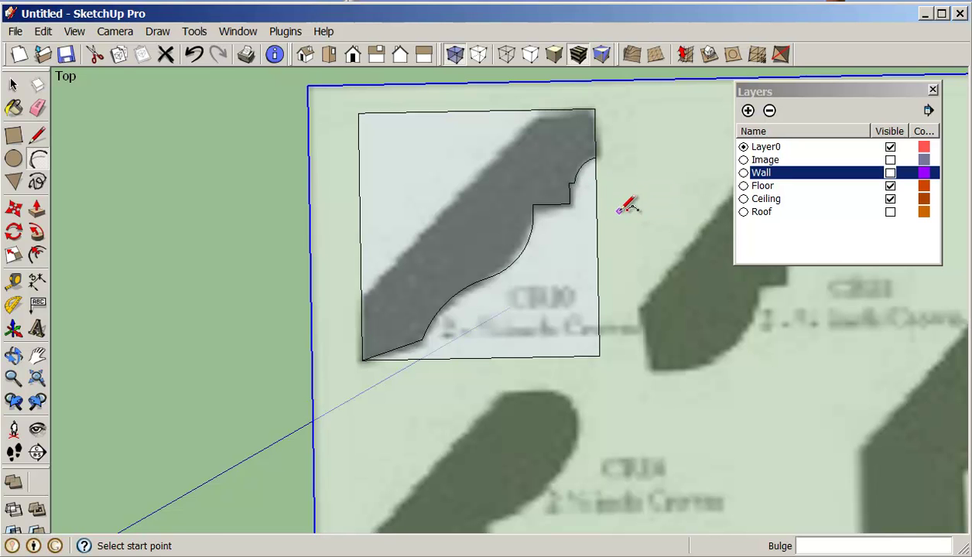
- Erase the rectangle's surplus edges outside the traced profile, together with the waste face below the curve
key("space")
left_click(593, 230)
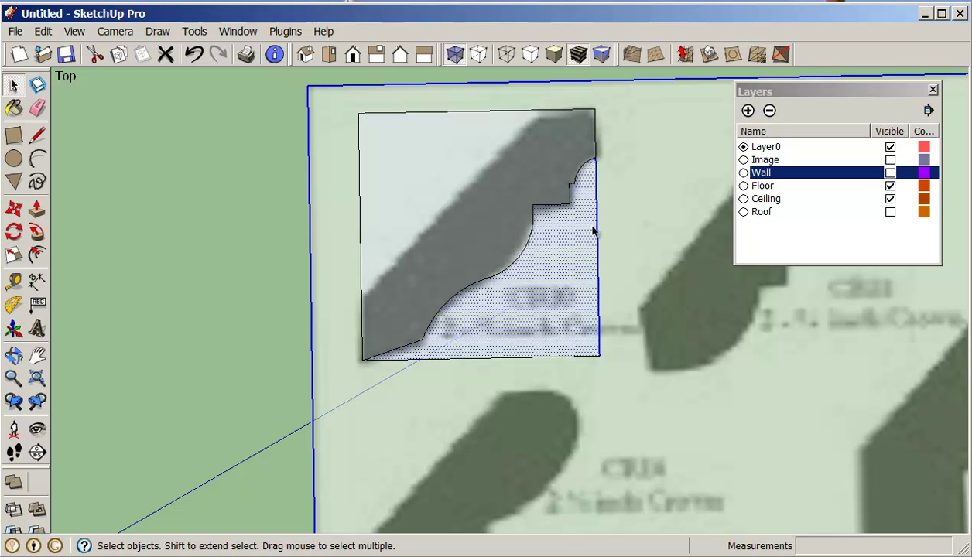
key("e")
left_click_drag(616, 239, 582, 260)
left_click_drag(564, 328, 555, 383)
- Select the traced profile's face and edges and move it off the reference image onto the empty area beside it
middle_click_drag(565, 368, 508, 277)
scroll(504, 318, "up", 2)
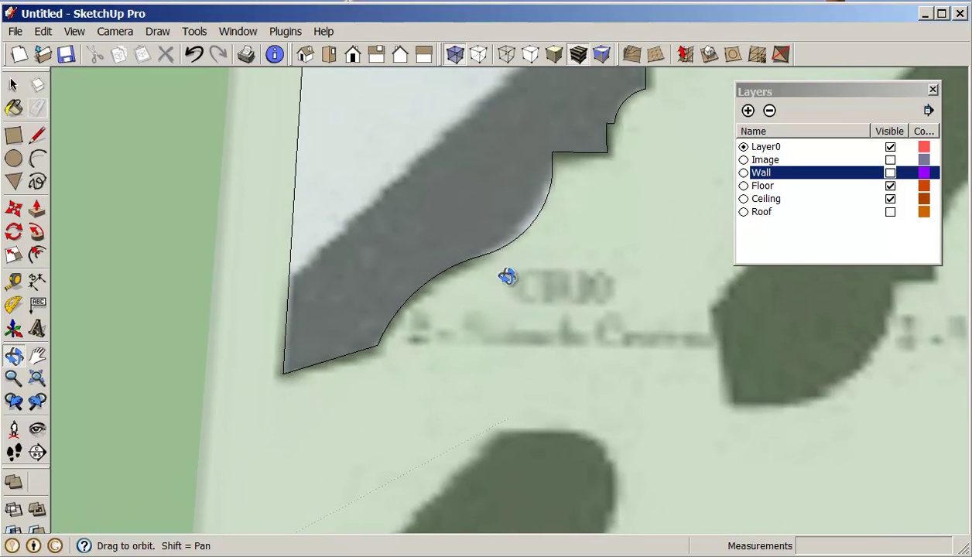
scroll(520, 284, "down", 3)
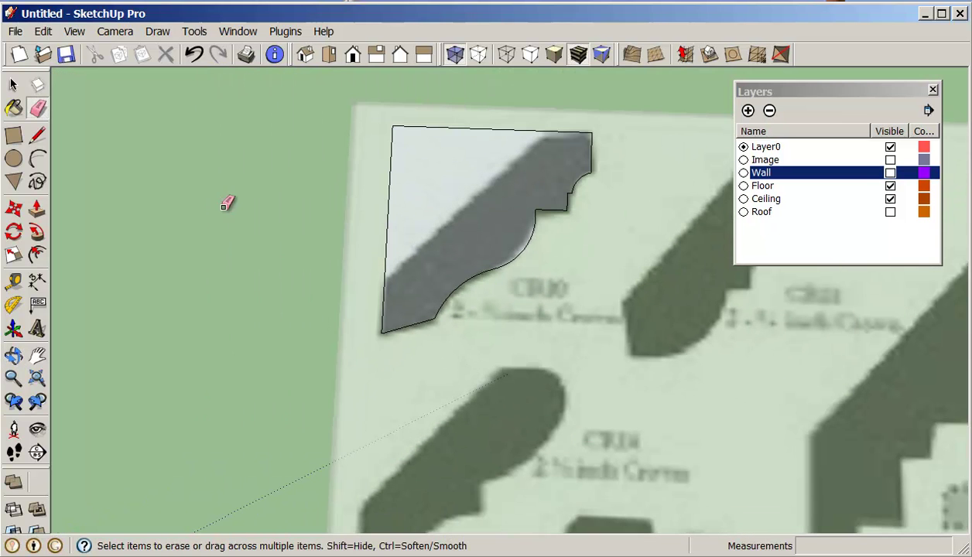
scroll(390, 263, "down", 1)
left_click(14, 85)
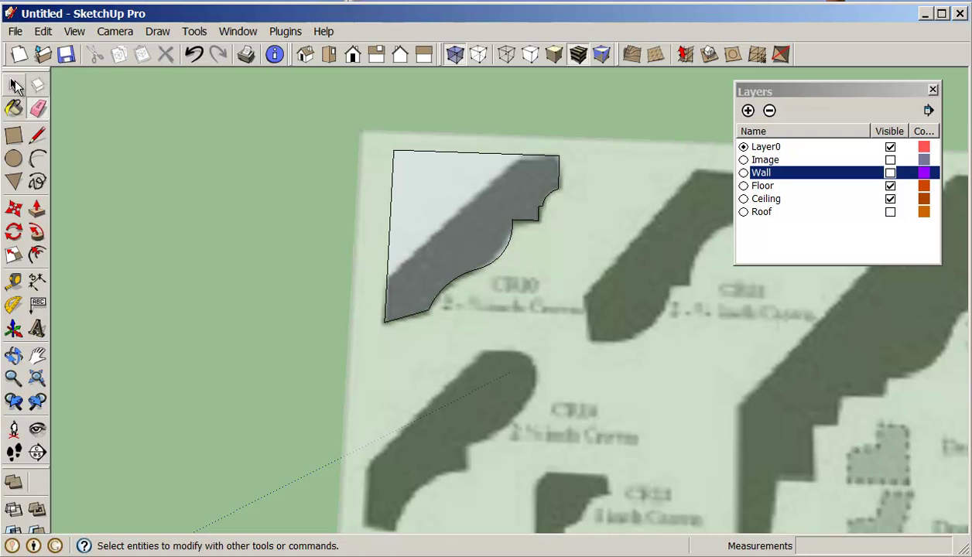
left_click(423, 210)
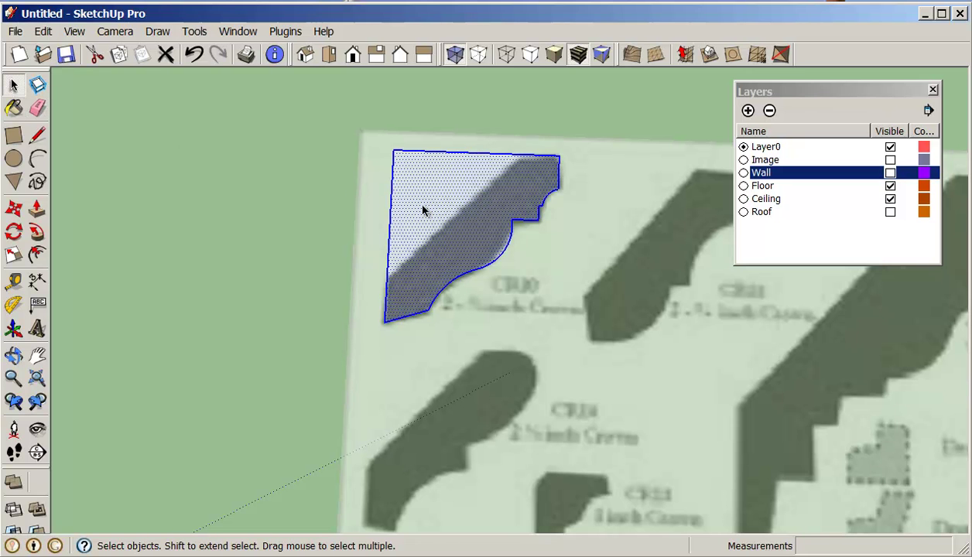
key("m")
left_click(423, 207)
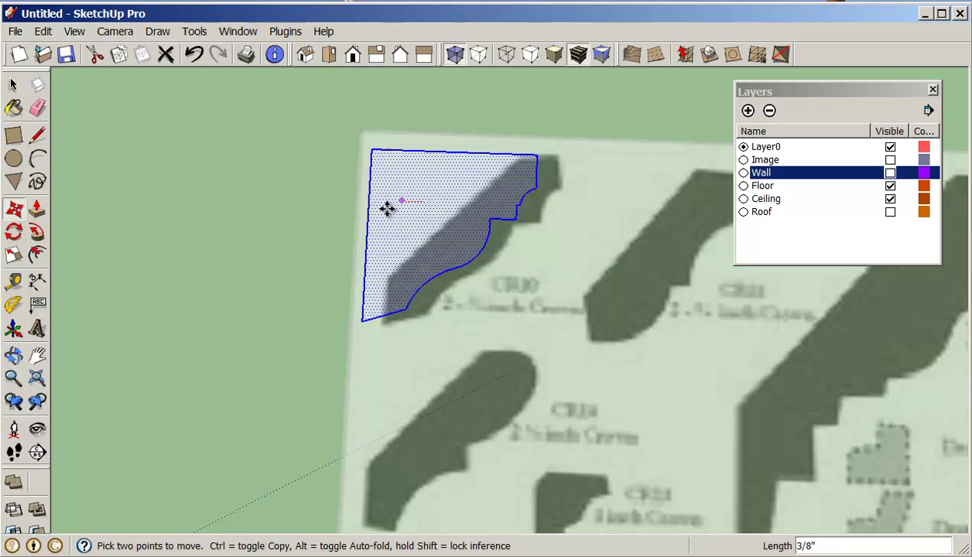
left_click(137, 186)
middle_click_drag(138, 186, 296, 230)
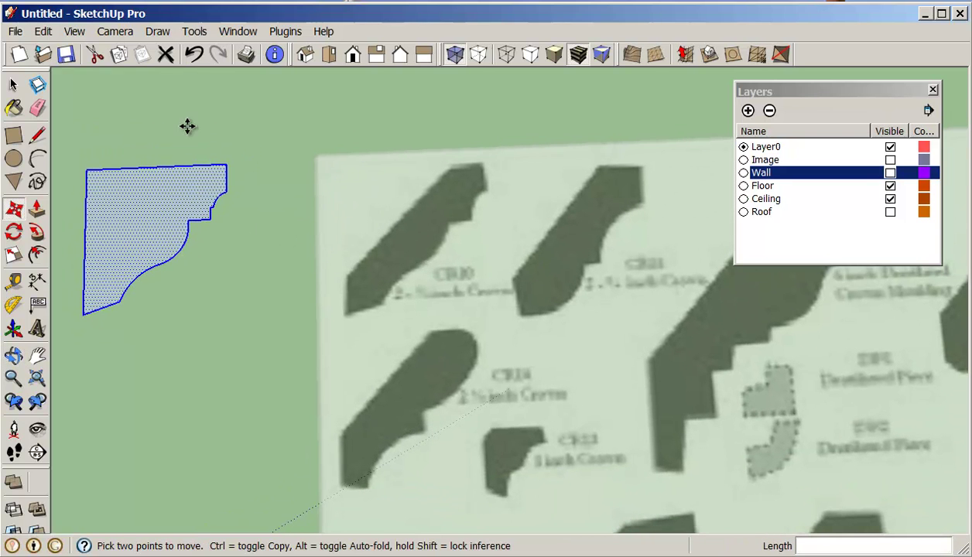
- Delete the imported molding reference image
left_click(13, 85)
right_click(423, 218)
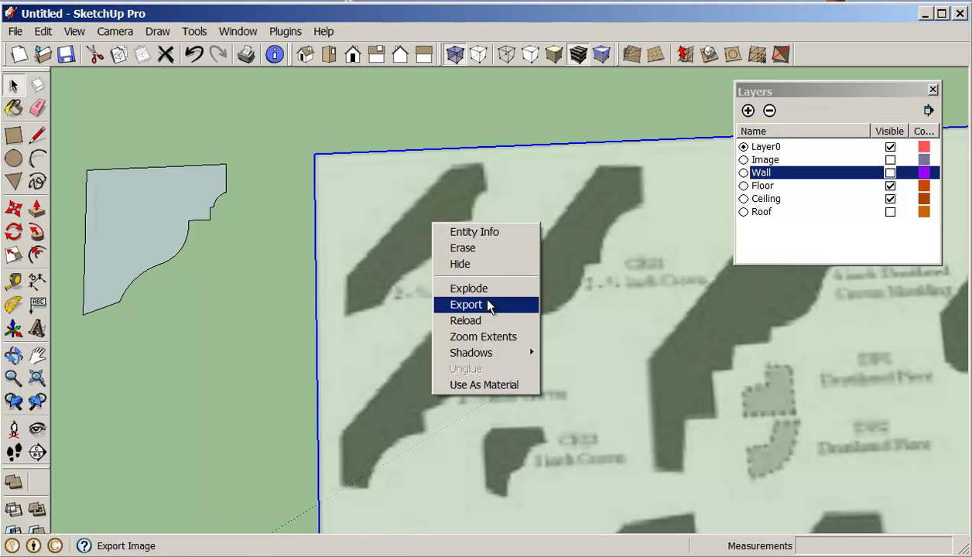
left_click(468, 248)
- Measure the length of the profile's straight back edge
middle_click_drag(379, 250, 558, 261, "shift")
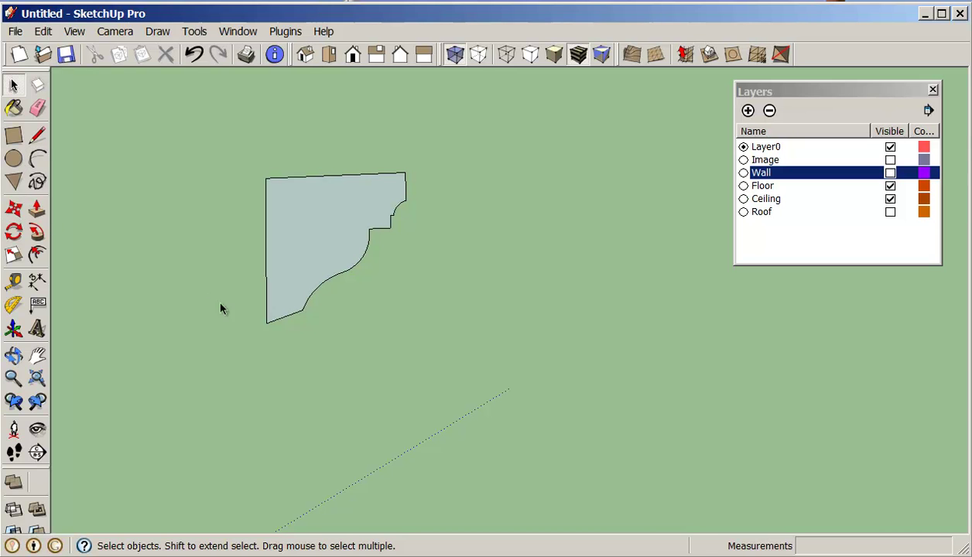
left_click(15, 277)
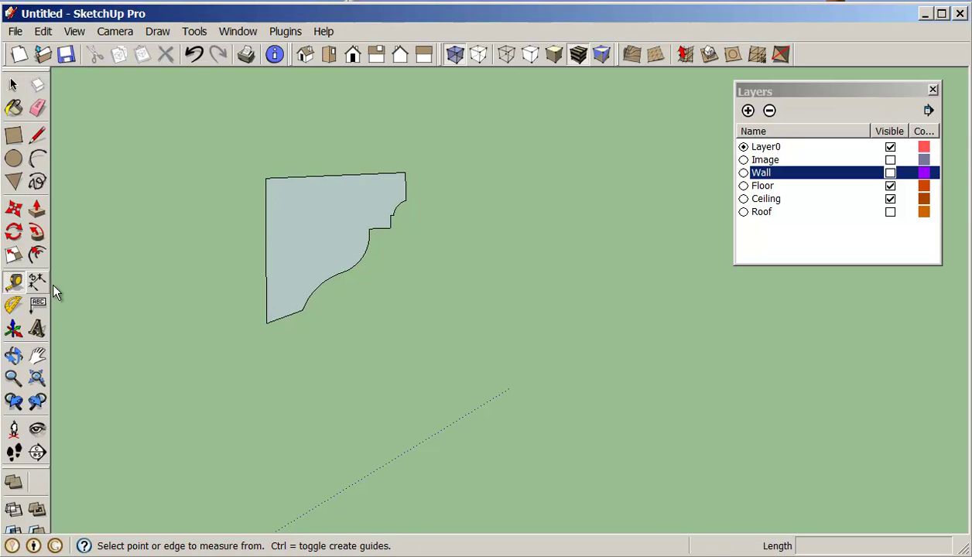
left_click(264, 311)
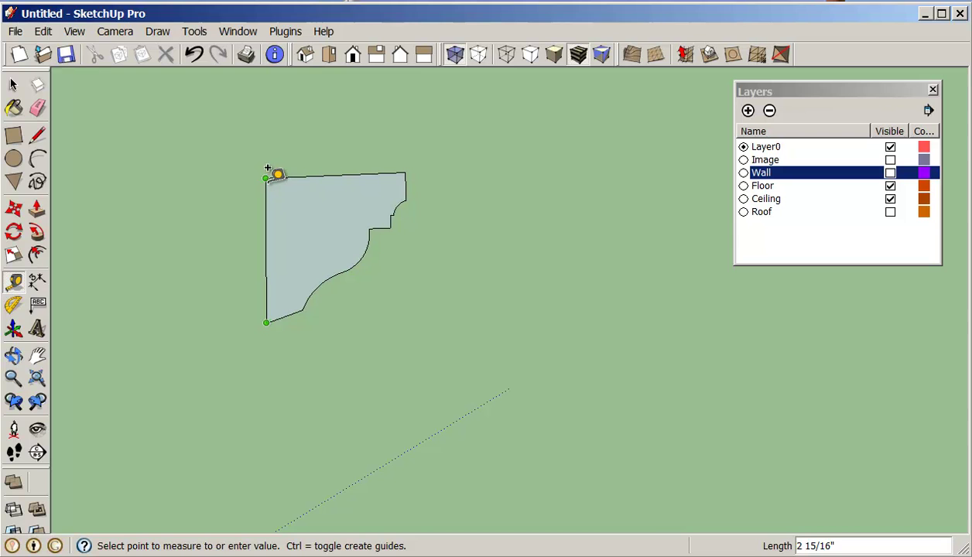
left_click(267, 171)
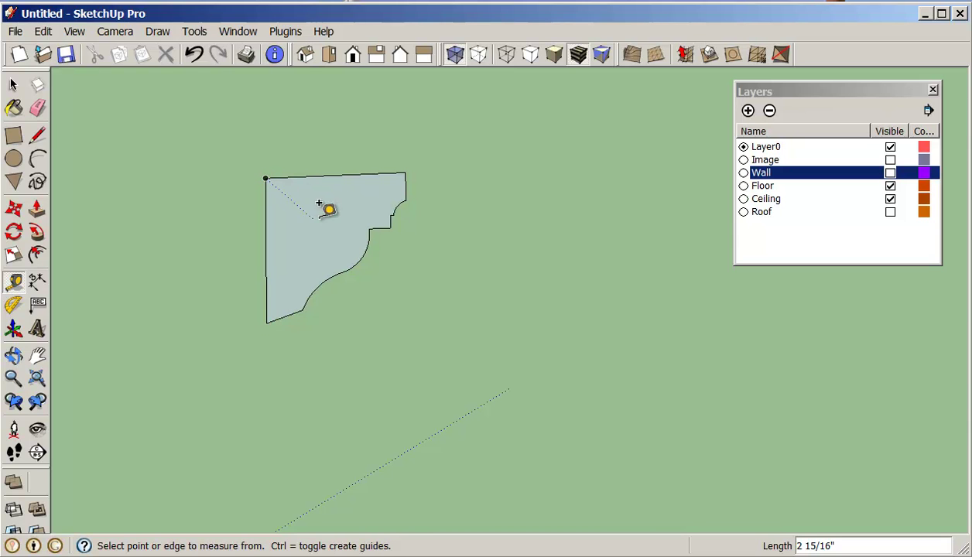
- Select the whole profile and scale it uniformly by a factor of 2 from its corner
left_click(13, 85)
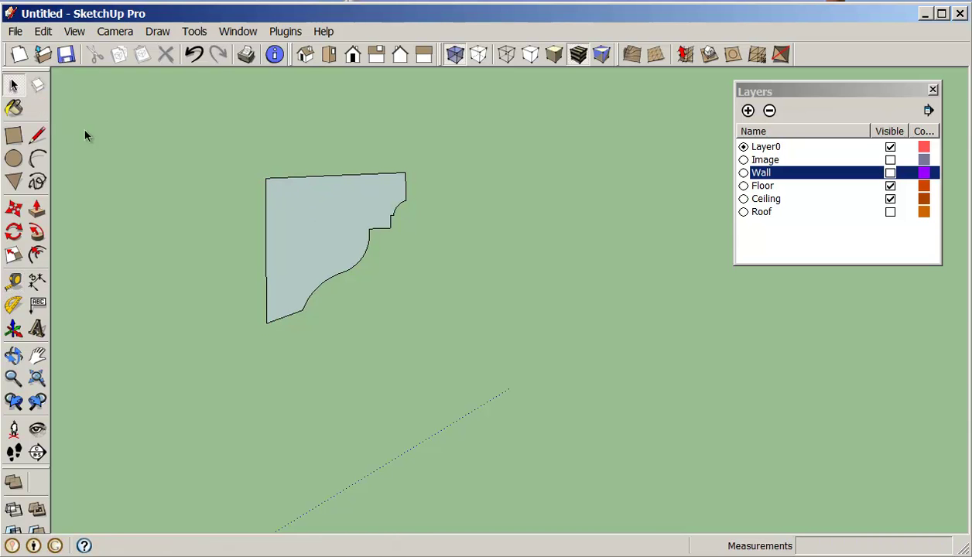
double_click(318, 242)
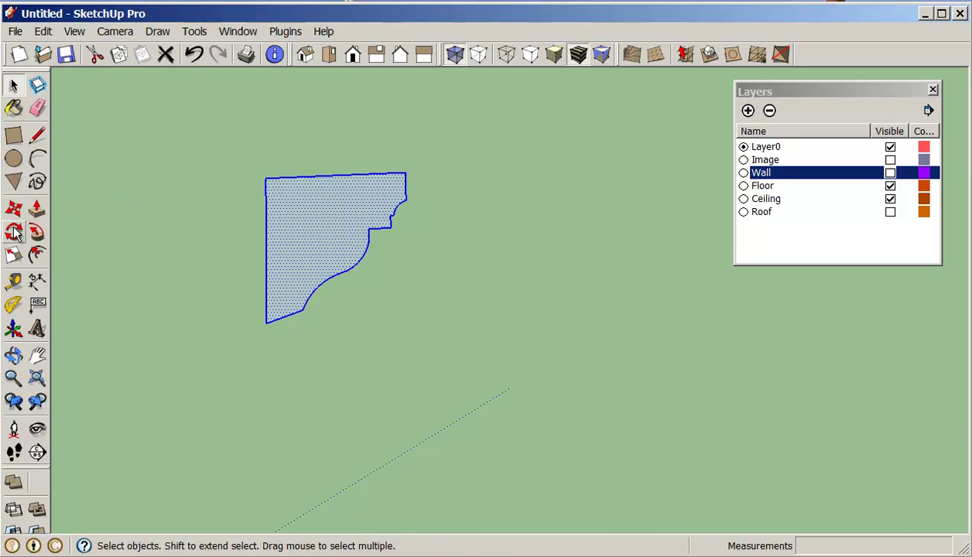
left_click(14, 255)
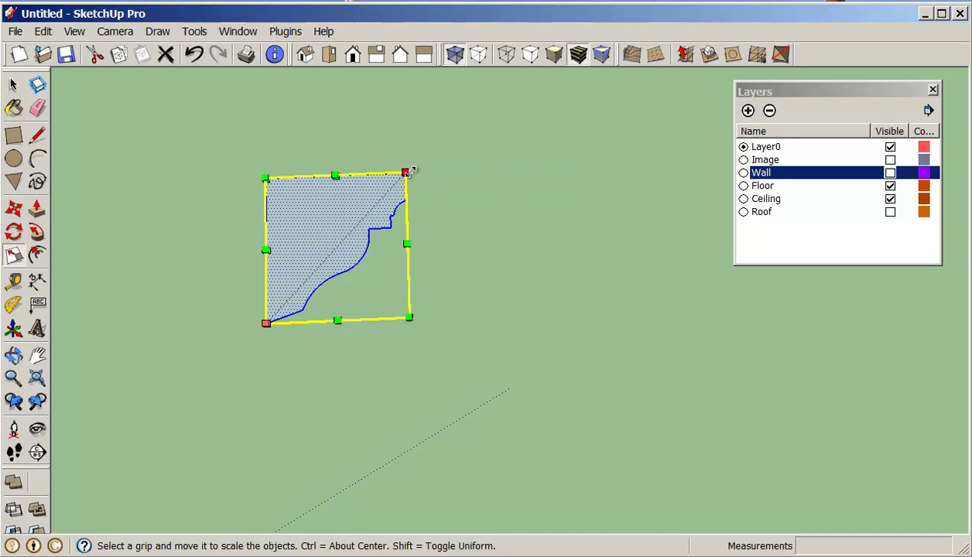
left_click_drag(405, 173, 452, 168)
key("Return")
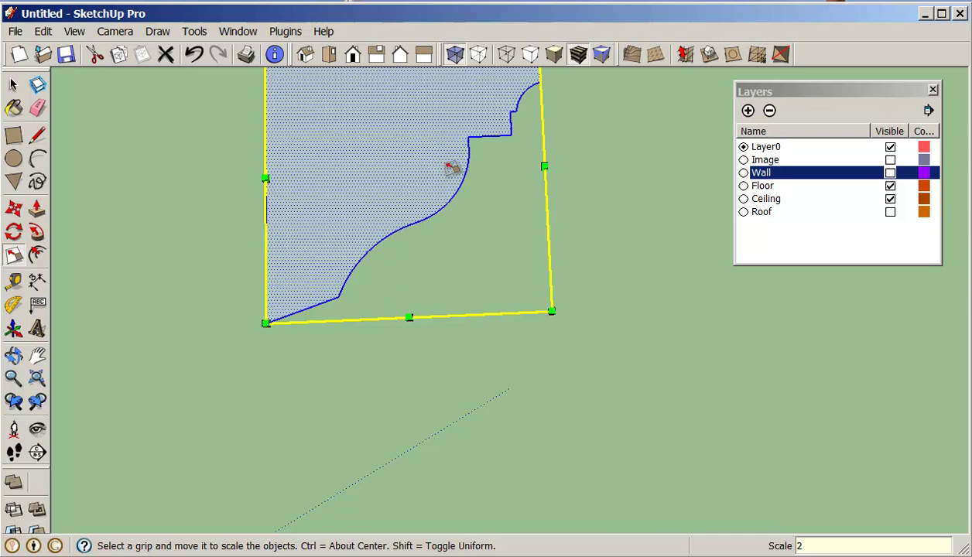
- Measure the scaled profile's straight back edge
scroll(456, 196, "down", 1)
middle_click_drag(508, 205, 361, 250)
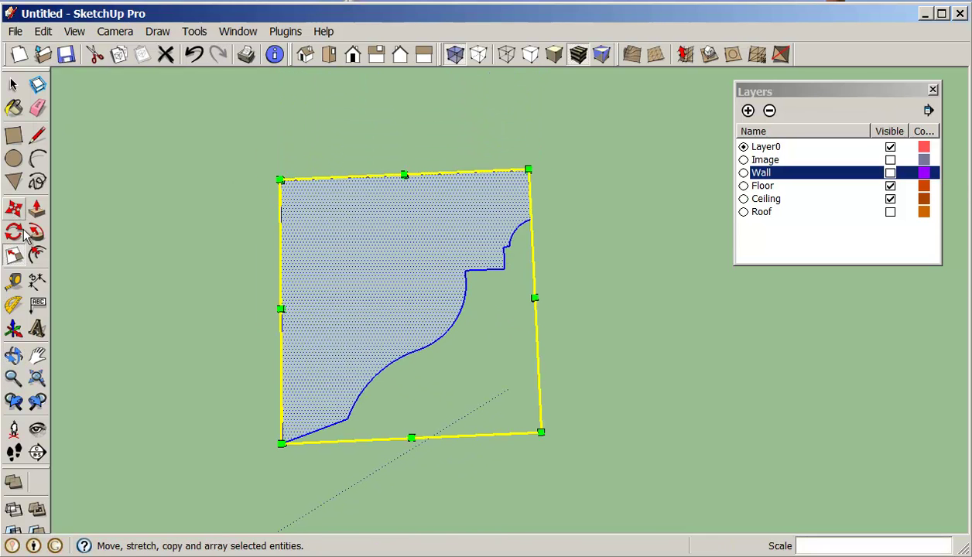
left_click(13, 280)
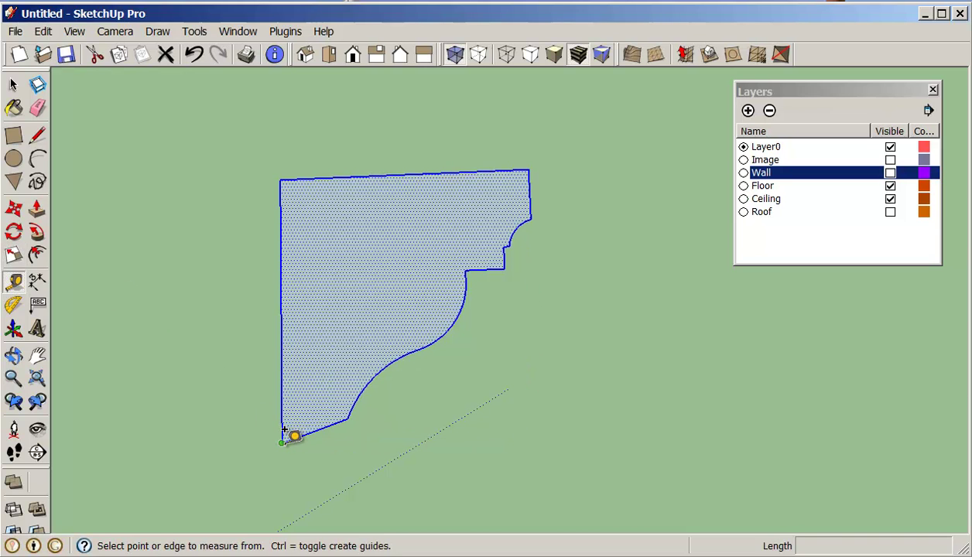
left_click(283, 430)
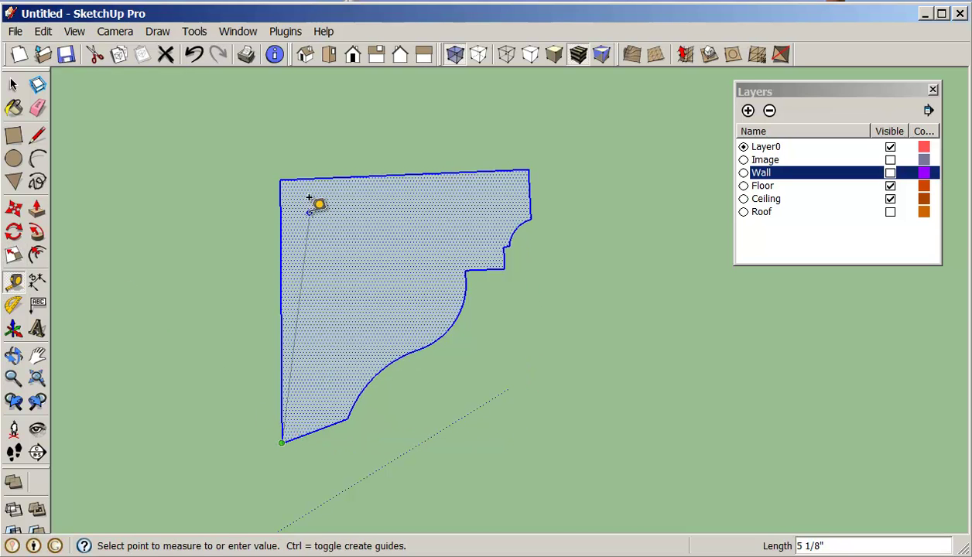
left_click(280, 168)
- Draw a rectangle about 6 3/4" by 5" on the ground beside the crown profile
scroll(400, 225, "down", 3)
middle_click(454, 291)
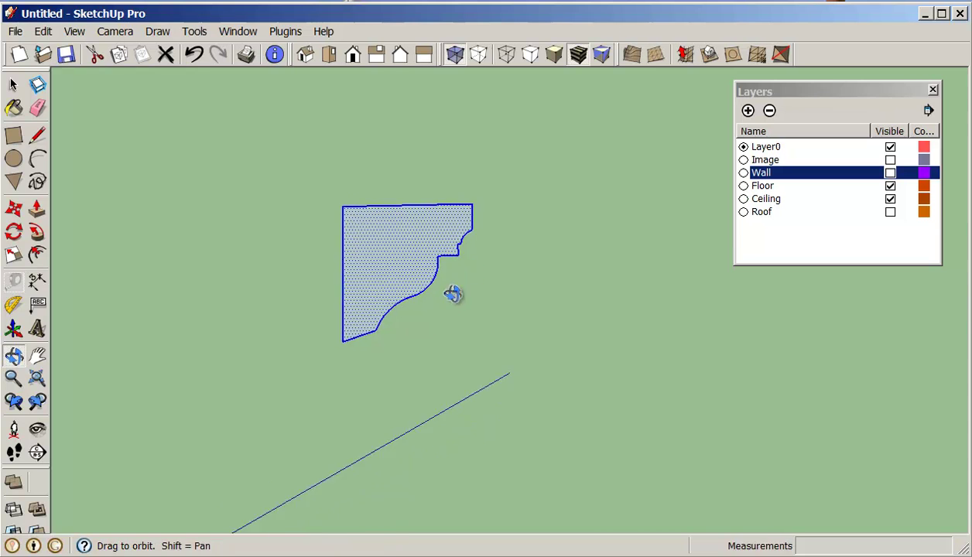
middle_click_drag(451, 282, 461, 224)
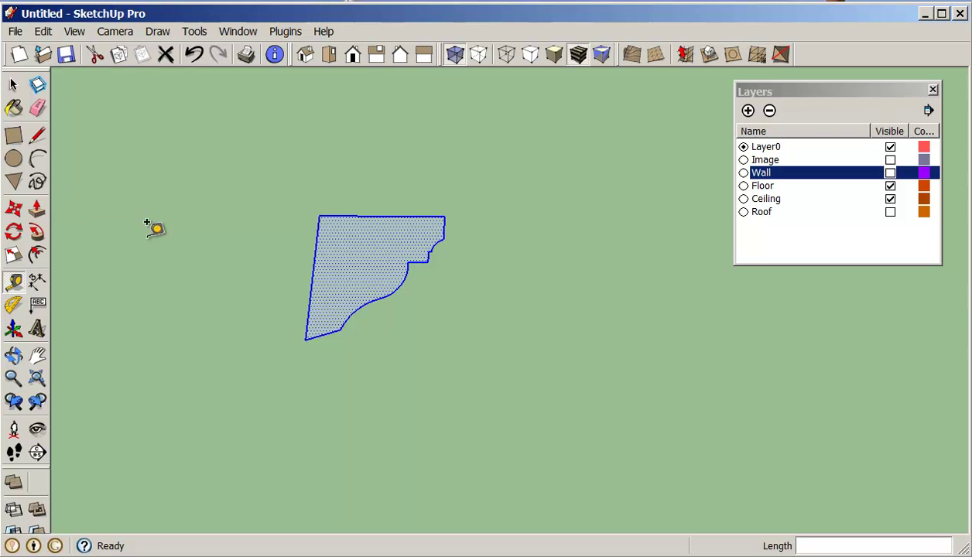
left_click(14, 135)
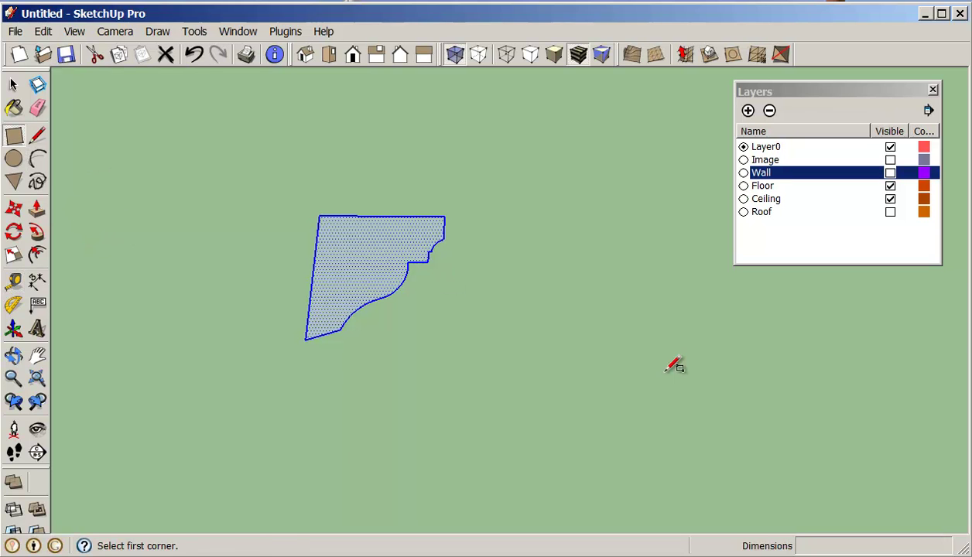
left_click(510, 396)
left_click(670, 288)
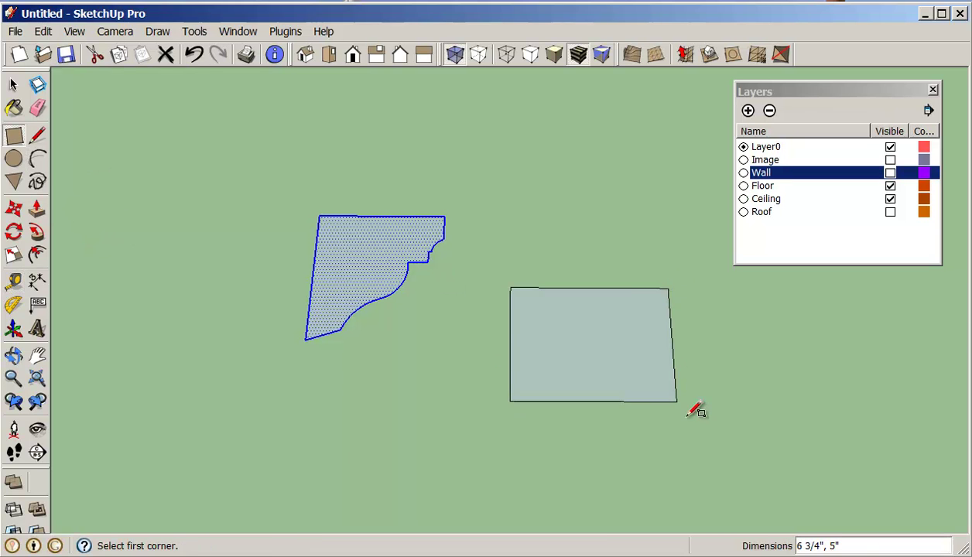
- Try to extrude the rectangle while the crown profile is still selected, and undo the profile's extrusion
middle_click_drag(696, 408, 666, 267)
left_click(37, 209)
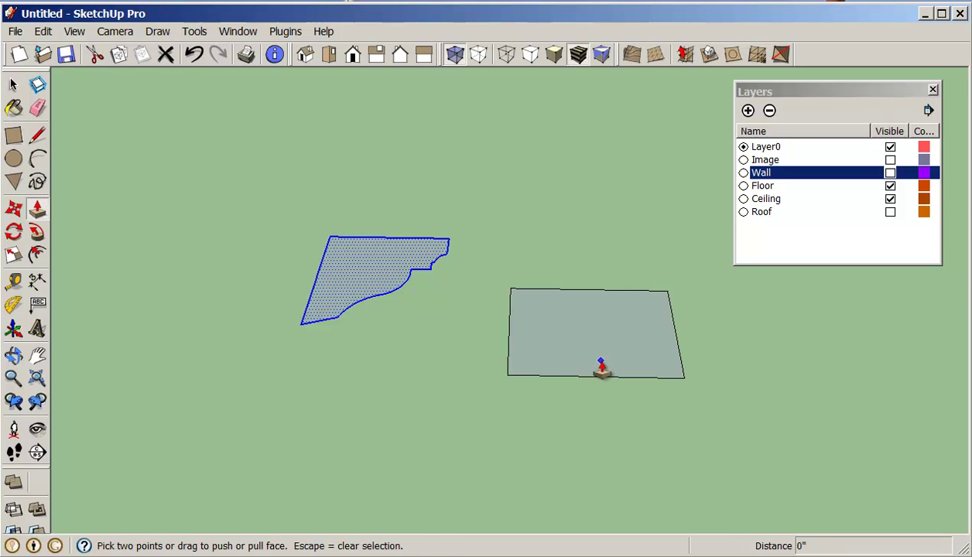
left_click(571, 336)
left_click(572, 331)
key("Escape")
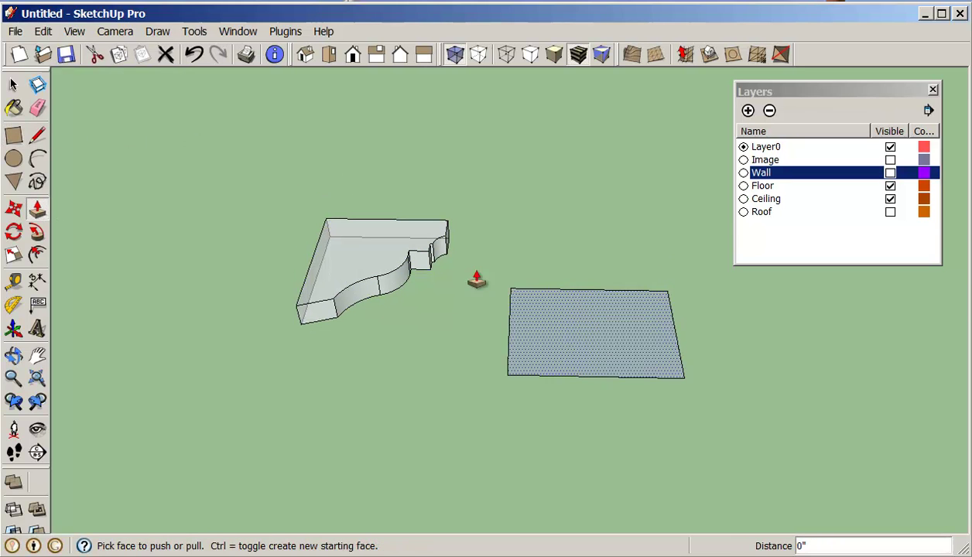
left_click(198, 58)
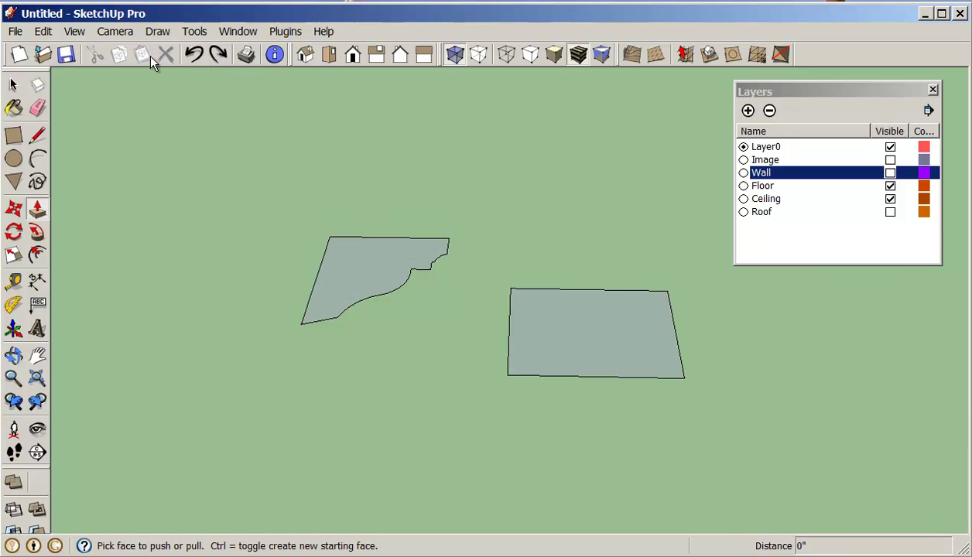
- Extrude the rectangle about 4 1/4" upward into a box and turn off the X-ray display
left_click(14, 85)
left_click(588, 350)
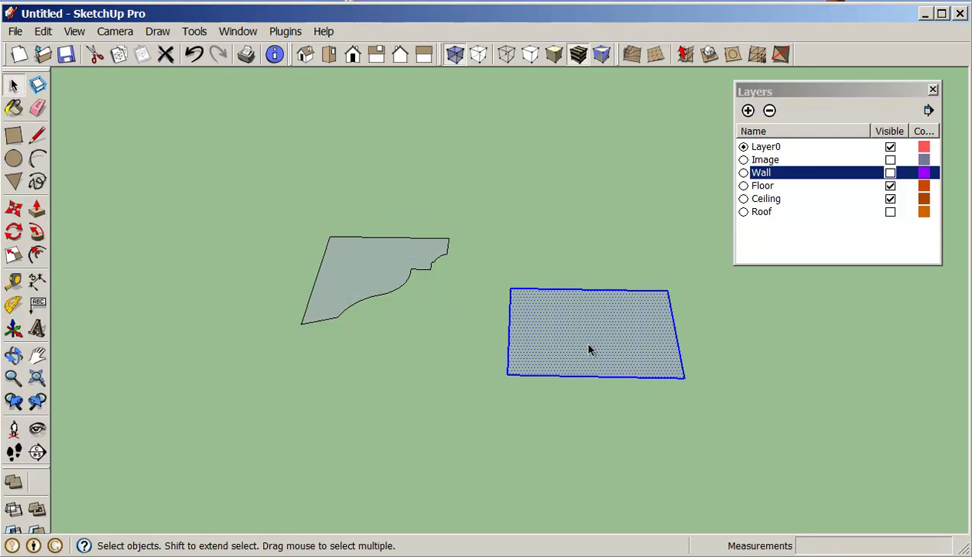
left_click(37, 209)
left_click_drag(661, 347, 581, 264)
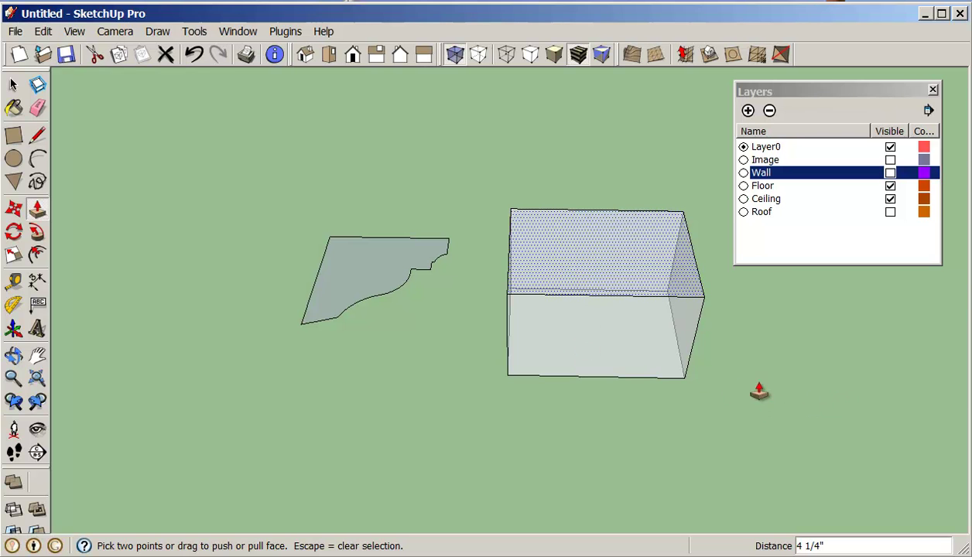
left_click(455, 54)
middle_click_drag(603, 310, 712, 338)
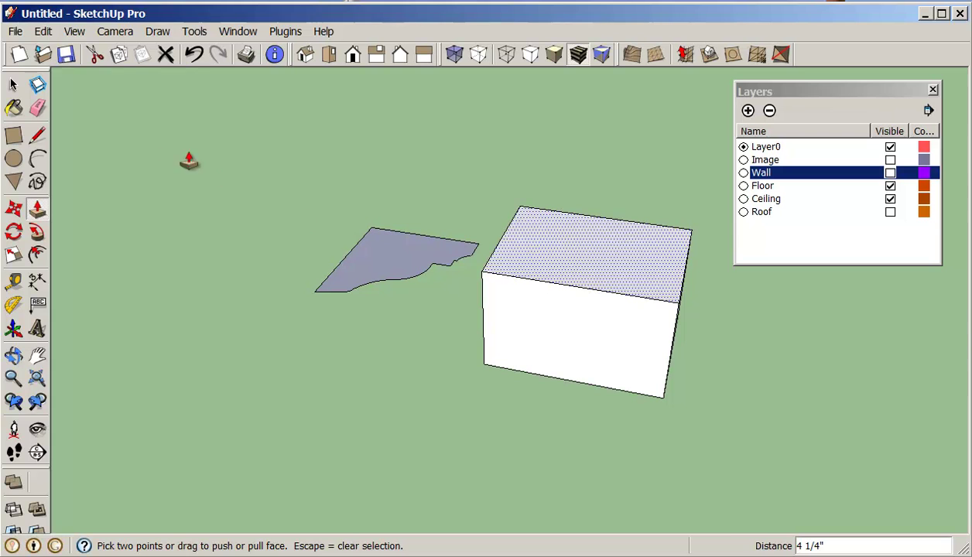
- Rotate the crown profile face and its edges 90 degrees upright about the pointed corner of its straight back edge
left_click(13, 86)
double_click(372, 263)
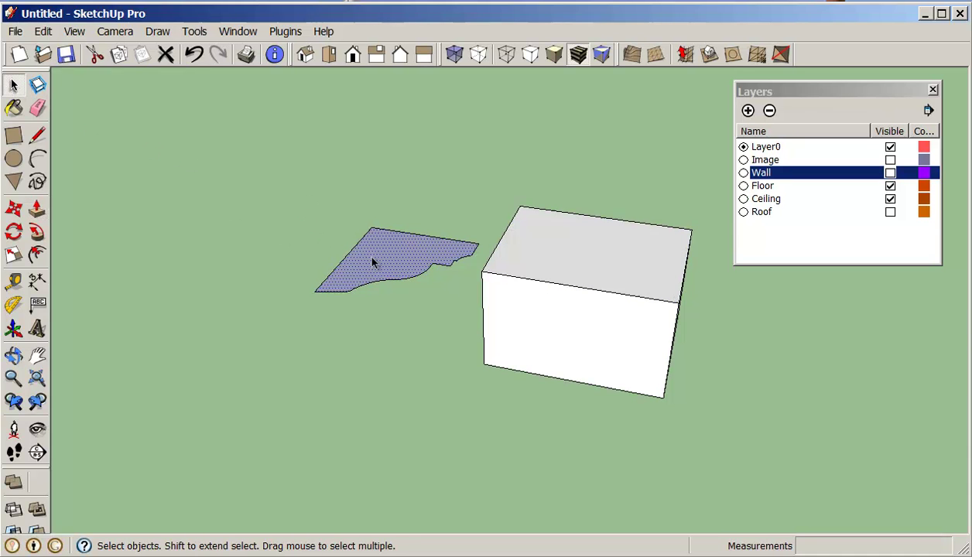
left_click(13, 232)
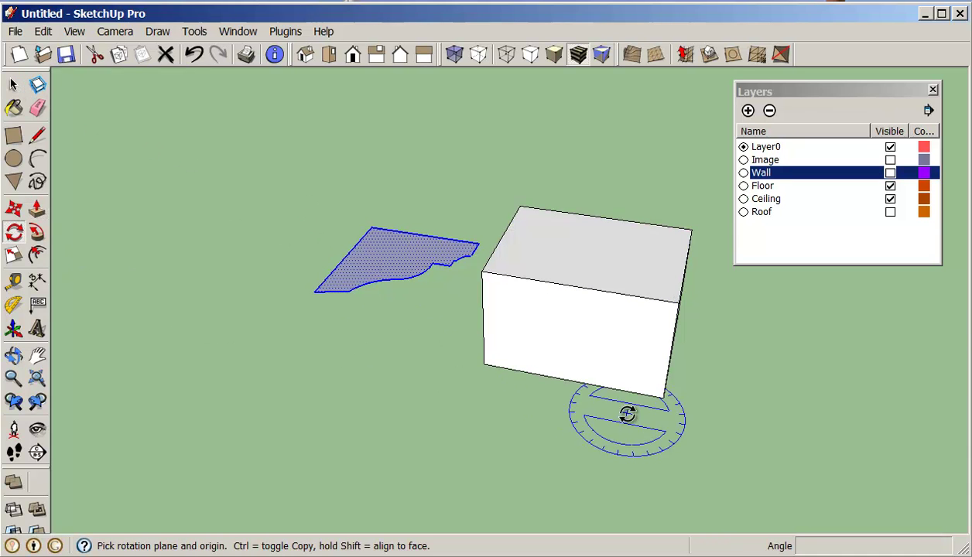
middle_click_drag(742, 376, 602, 373)
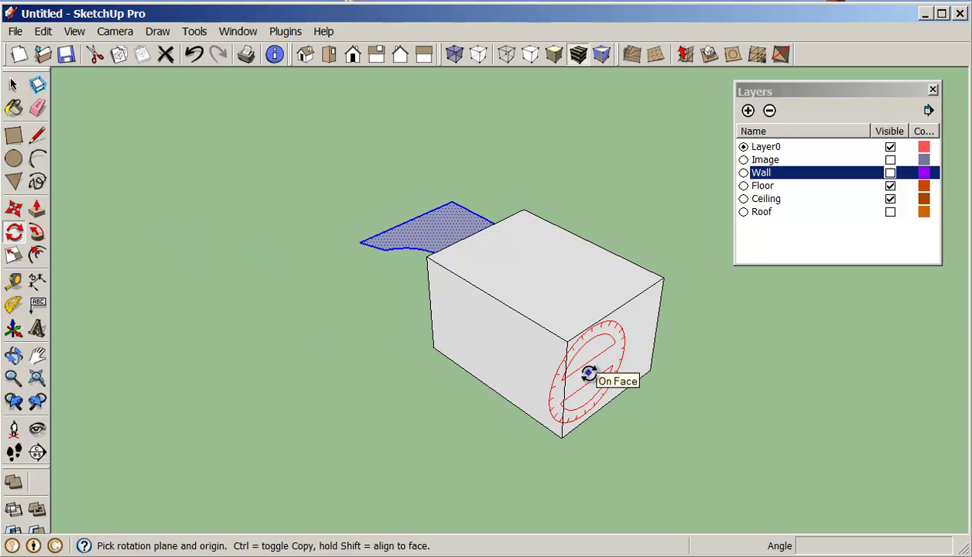
left_click(367, 243)
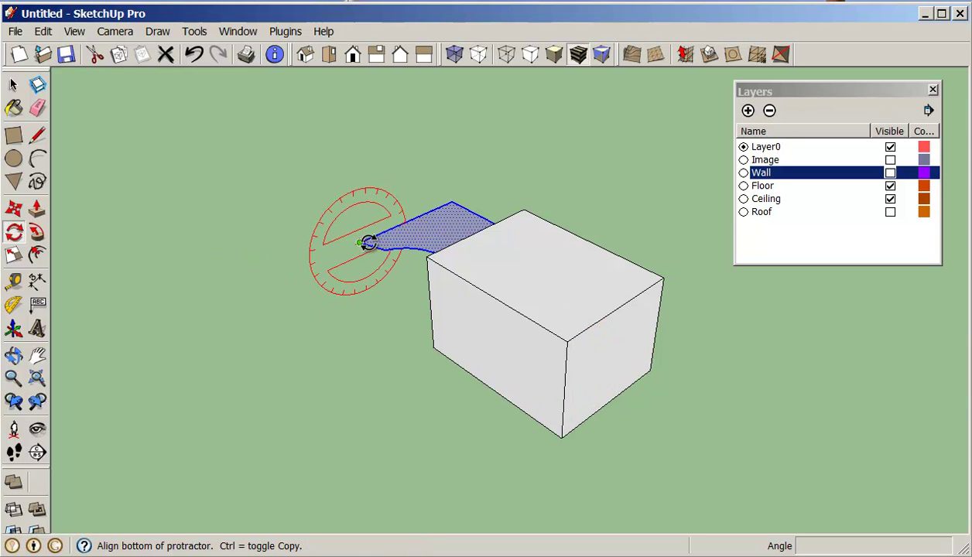
left_click(457, 200)
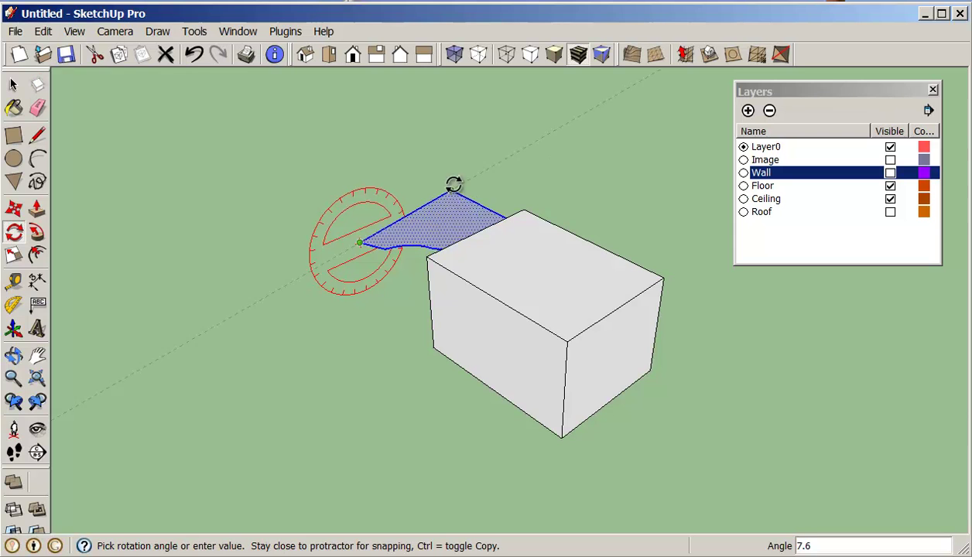
left_click(352, 141)
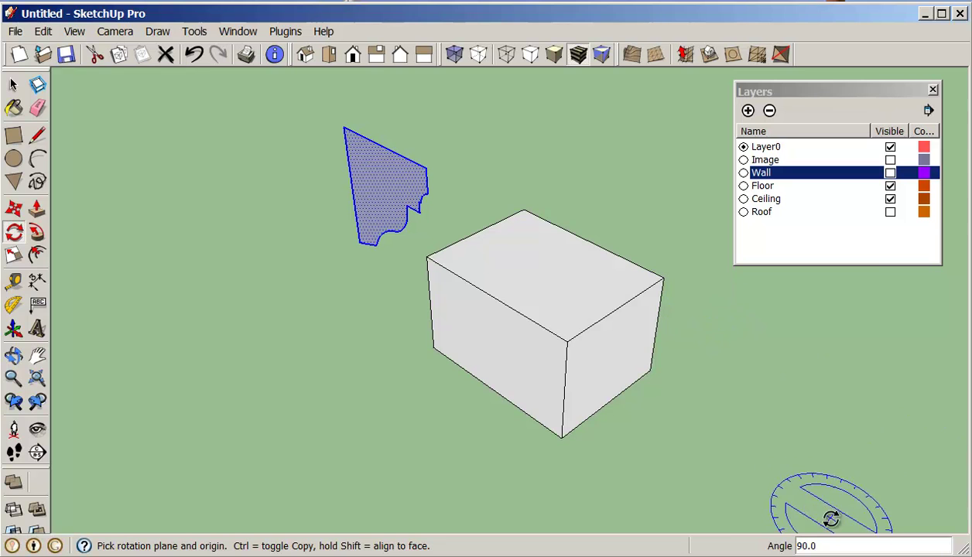
- Move the upright crown profile from beside the box up to the outer edge of the main ceiling
middle_click_drag(799, 492, 598, 379)
scroll(568, 377, "down", 1)
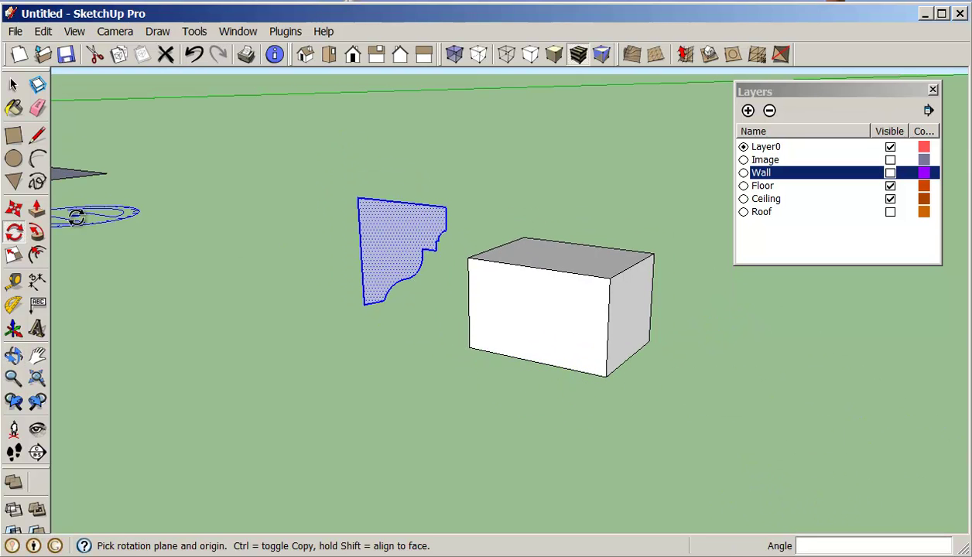
left_click(14, 209)
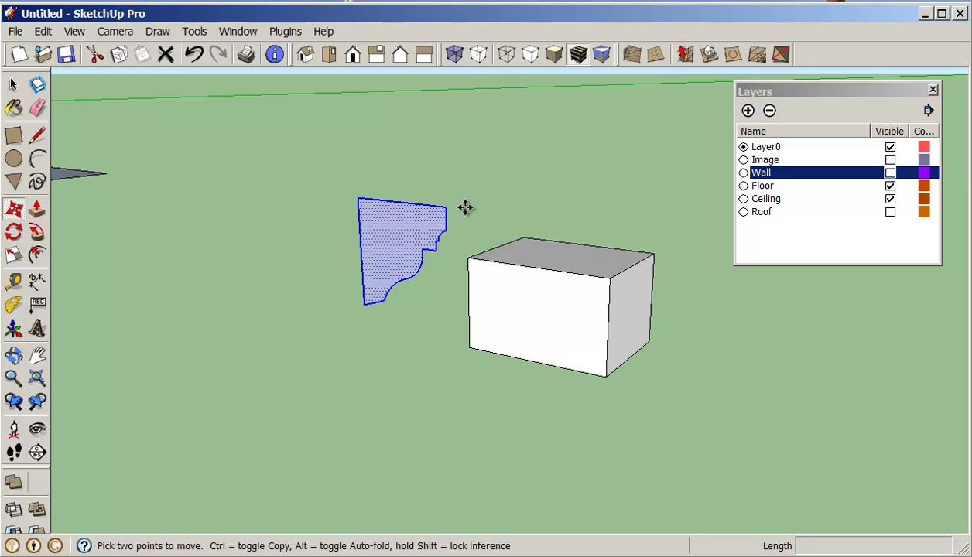
scroll(445, 208, "down", 4)
middle_click_drag(438, 191, 340, 147)
scroll(499, 419, "up", 5)
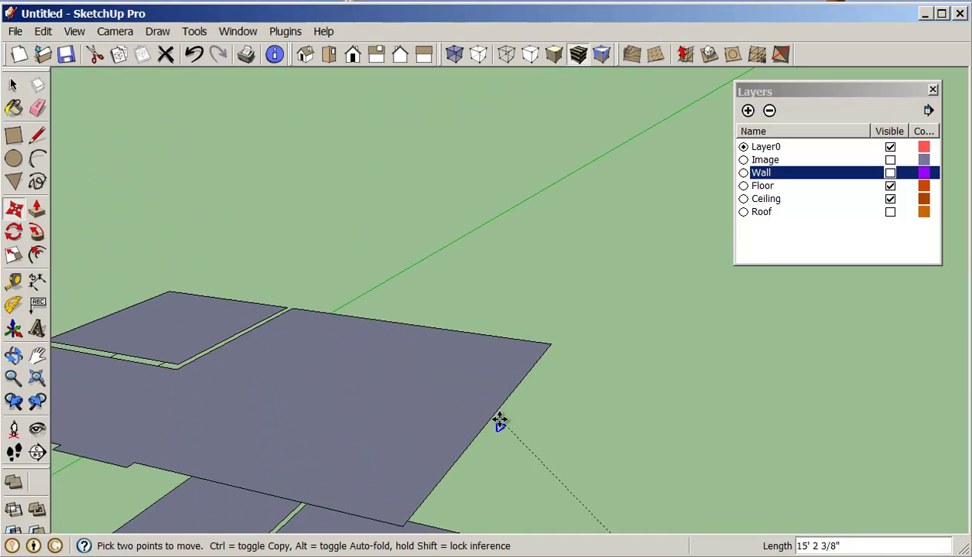
middle_click_drag(512, 425, 571, 403)
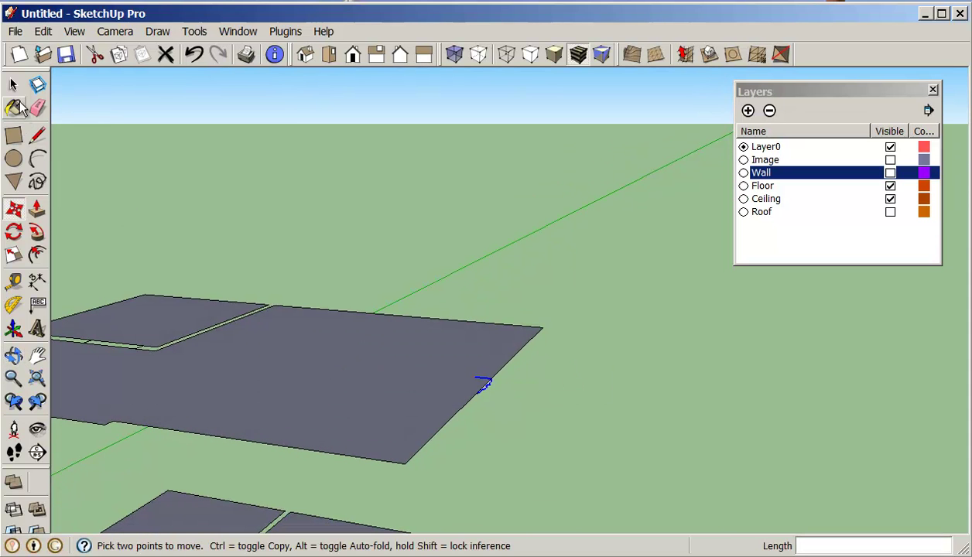
- Explode the ceiling group
left_click(13, 85)
left_click(361, 414)
middle_click_drag(594, 427, 430, 397)
right_click(376, 375)
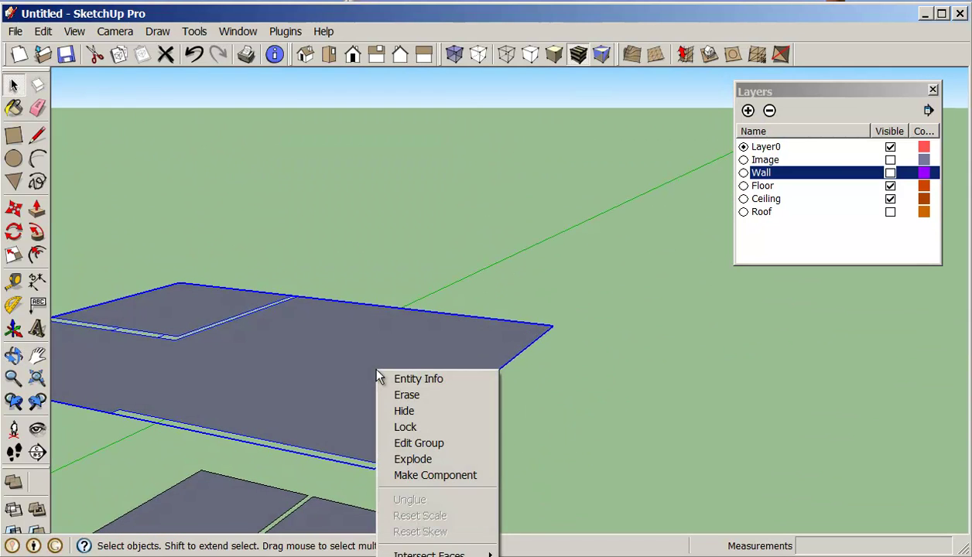
left_click(416, 460)
- Draw a line across the small bump-out on the main ceiling's side and erase the bump-out's outer edge to remove its face
middle_click_drag(416, 461, 485, 464)
middle_click_drag(503, 428, 440, 446)
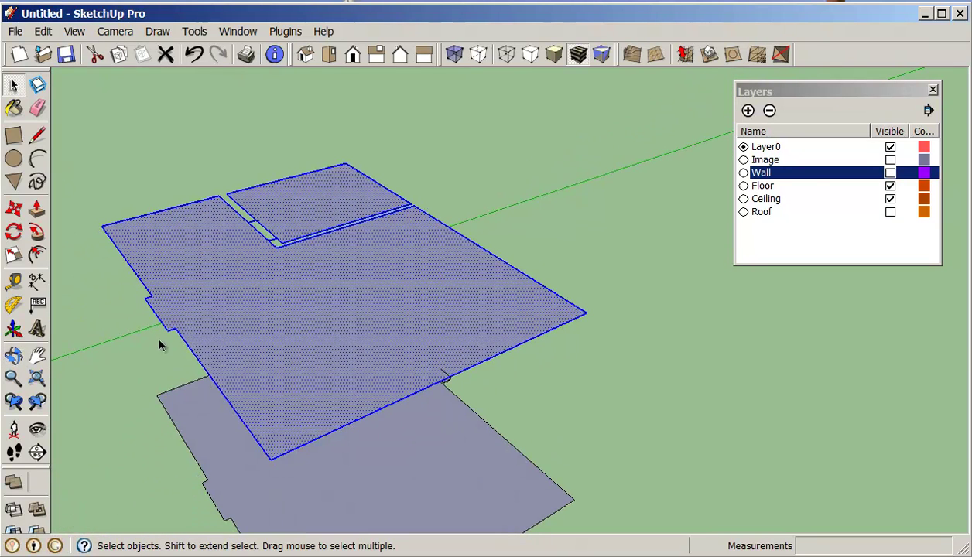
left_click(36, 138)
left_click(153, 296)
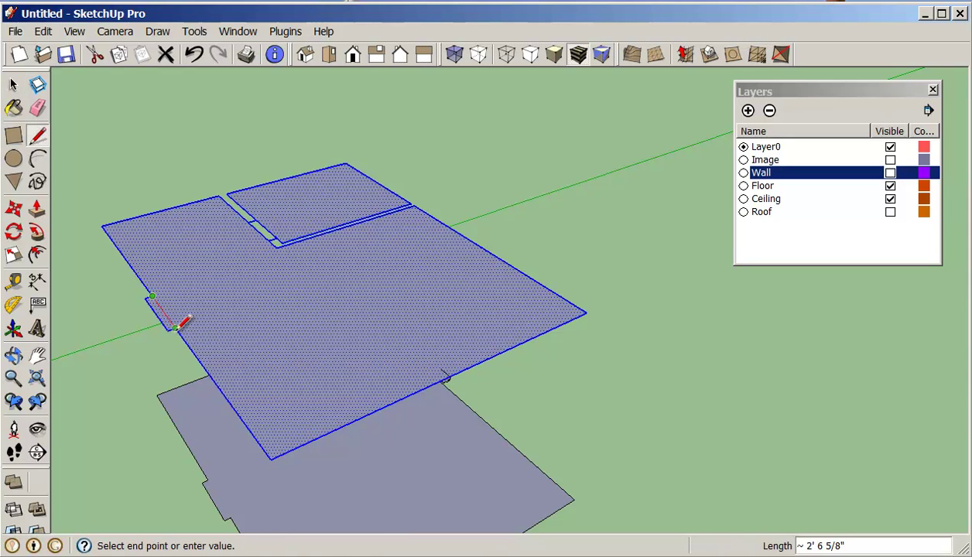
left_click(176, 328)
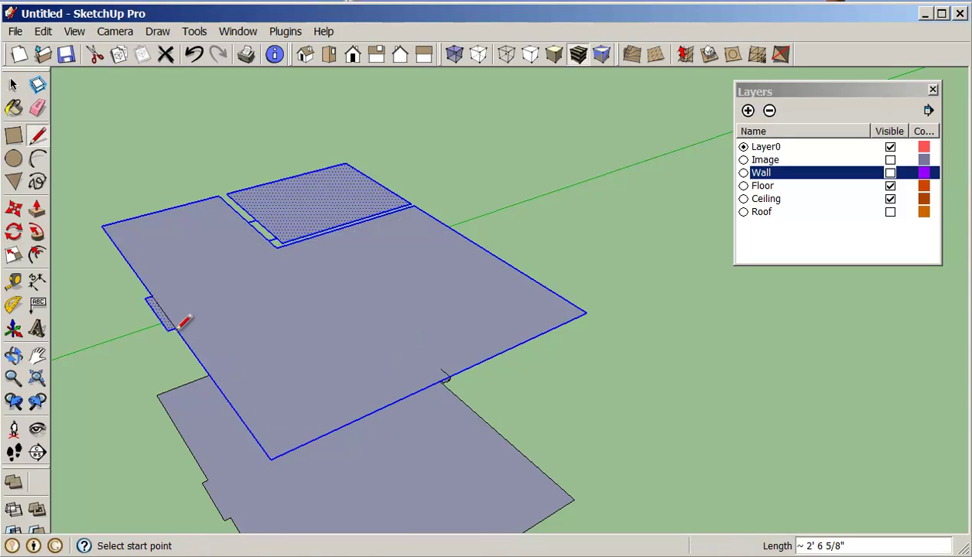
left_click(13, 136)
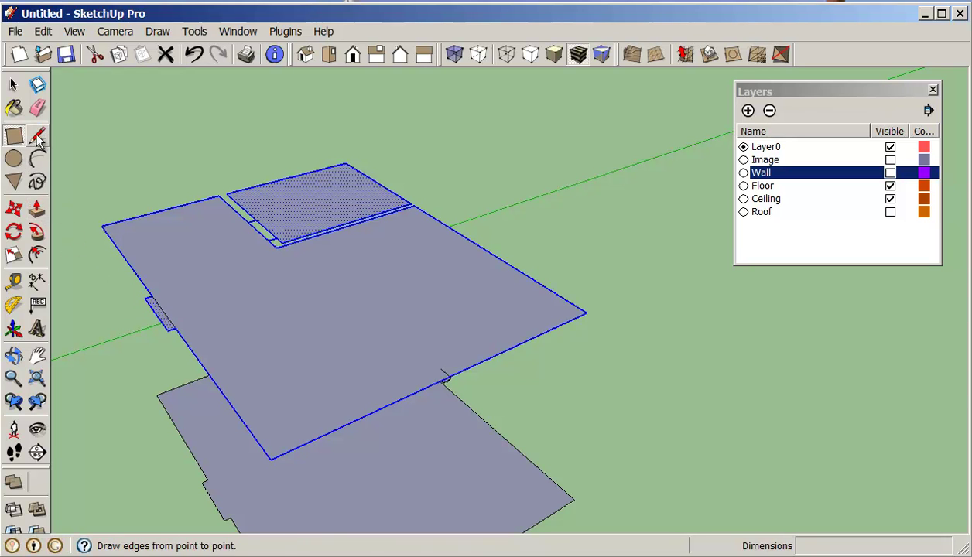
left_click(37, 108)
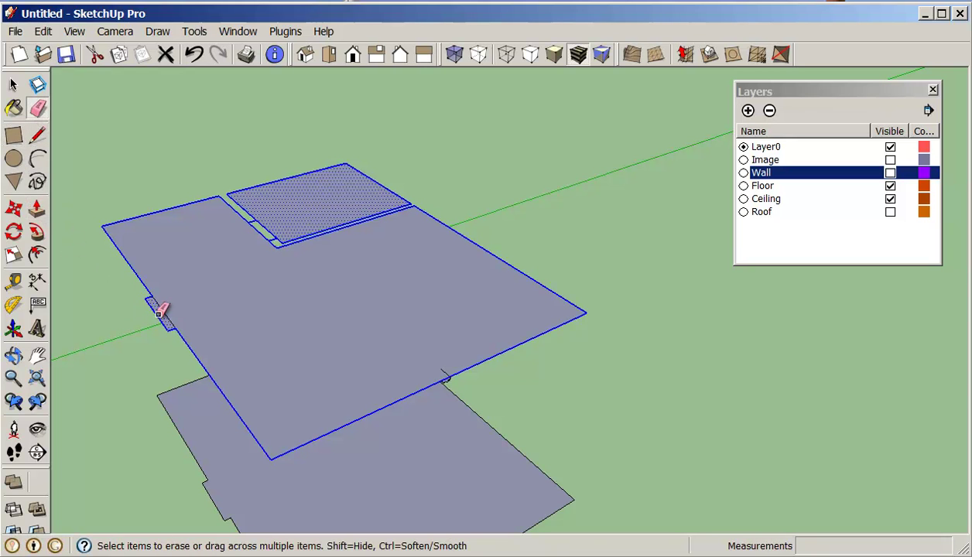
left_click(158, 311)
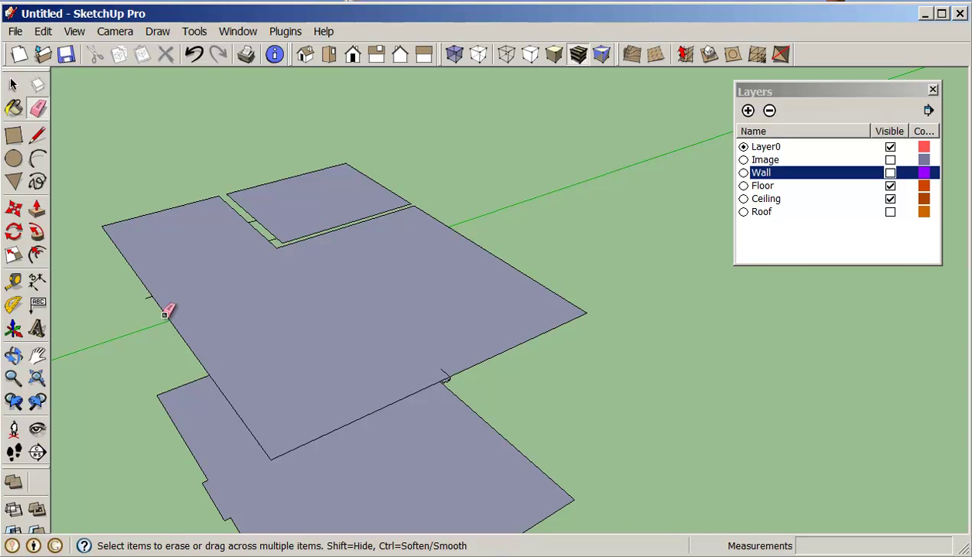
- Sweep the crown profile around the perimeter of the main ceiling face with Follow Me
mouse_move(482, 392)
middle_mouse_down()
mouse_move(521, 332)
mouse_move(535, 284)
mouse_move(572, 267)
mouse_move(592, 356)
mouse_move(494, 325)
mouse_move(495, 416)
mouse_move(492, 409)
middle_mouse_up()
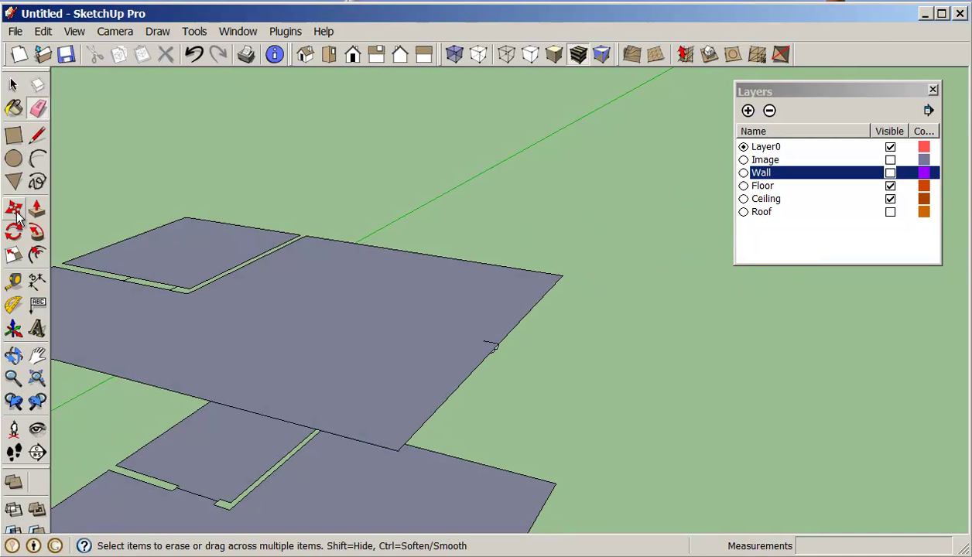
left_click(13, 85)
left_click(361, 378)
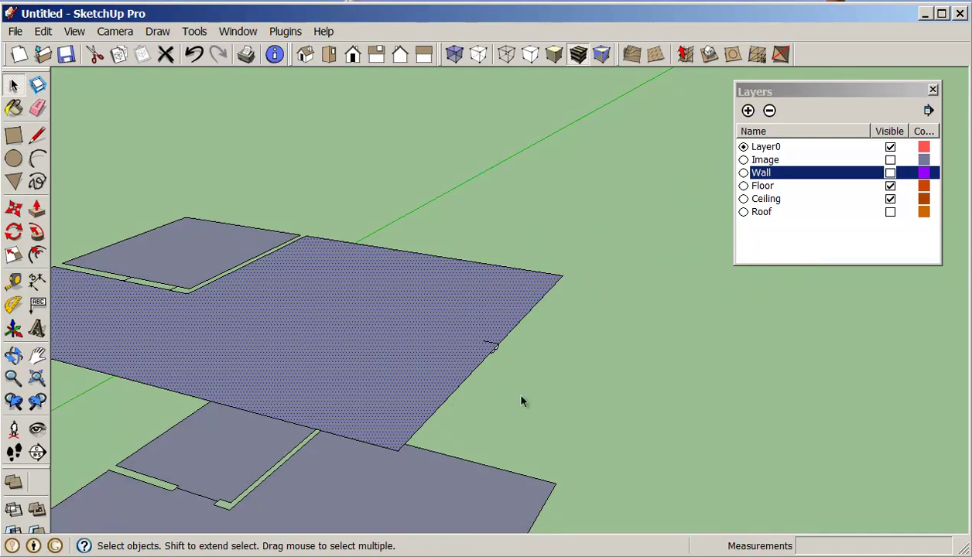
middle_click_drag(527, 396, 109, 219)
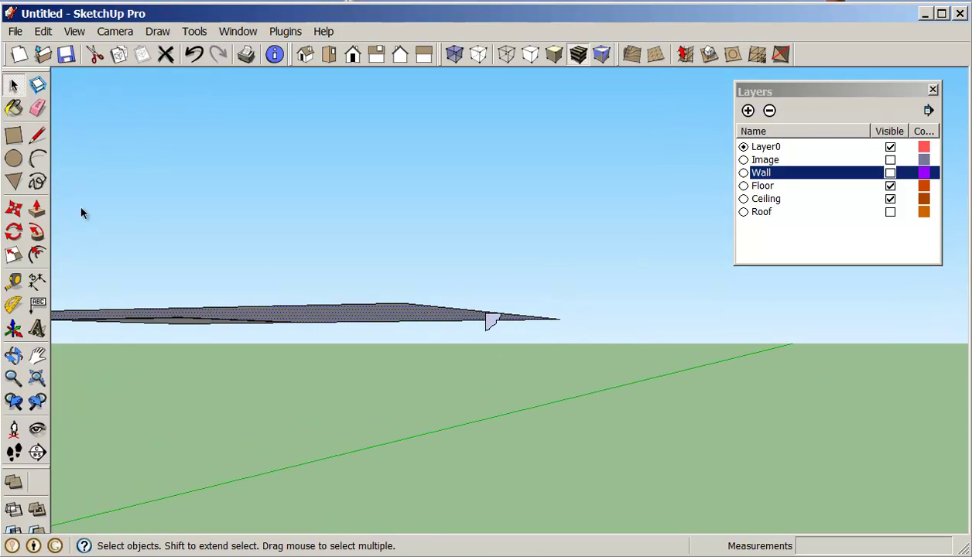
left_click(37, 235)
scroll(501, 391, "up", 3)
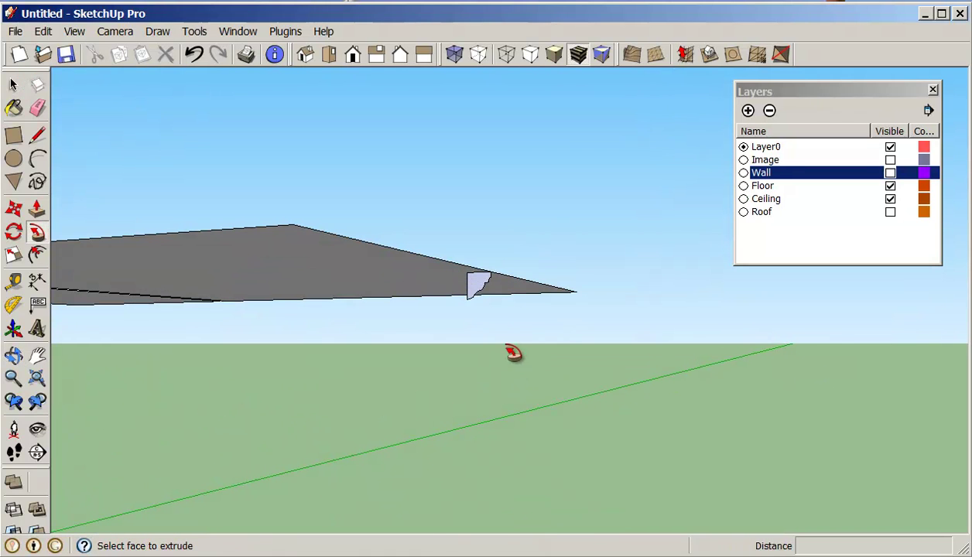
left_click(480, 293)
middle_click_drag(540, 332, 553, 449)
middle_click_drag(592, 418, 618, 404)
scroll(557, 422, "down", 2)
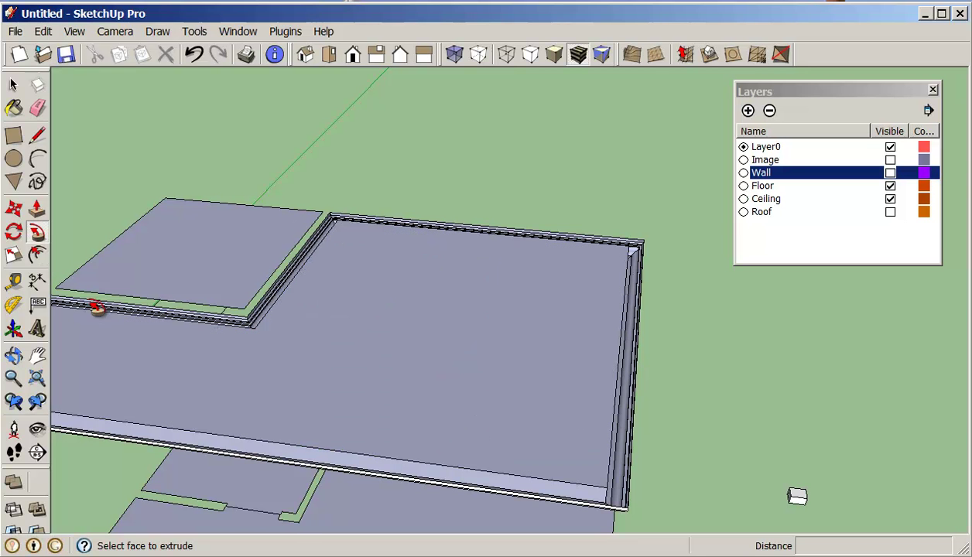
- Offset the main ceiling face's outline 12" inward
left_click(36, 254)
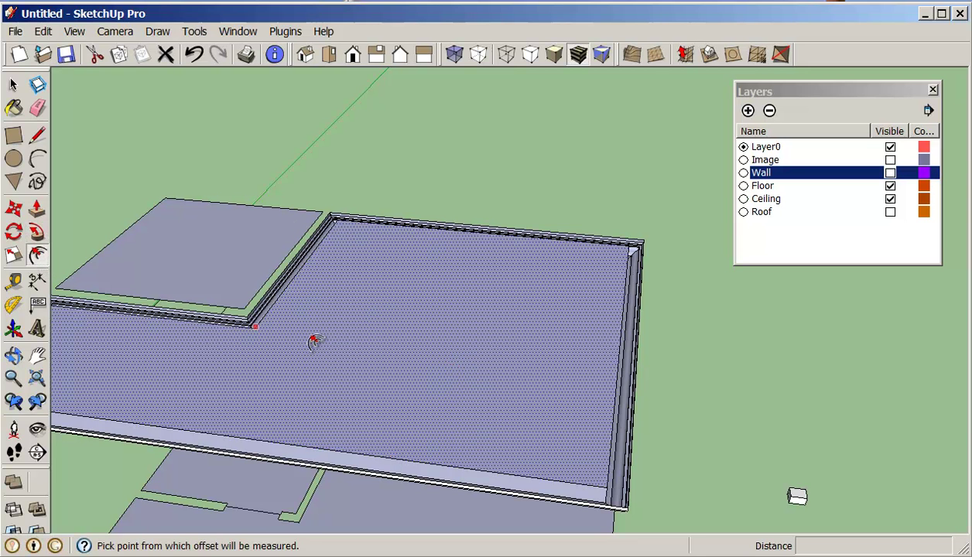
left_click(526, 370)
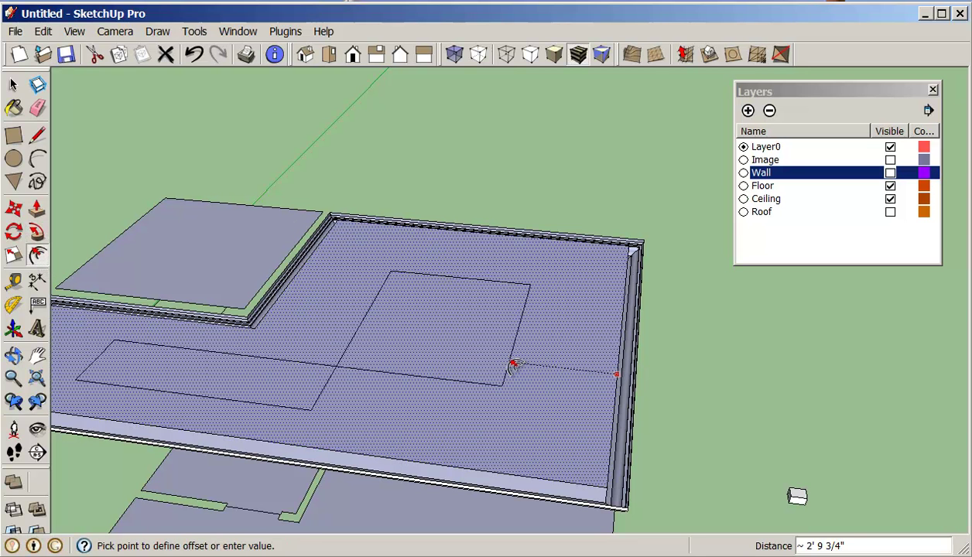
left_click(598, 380)
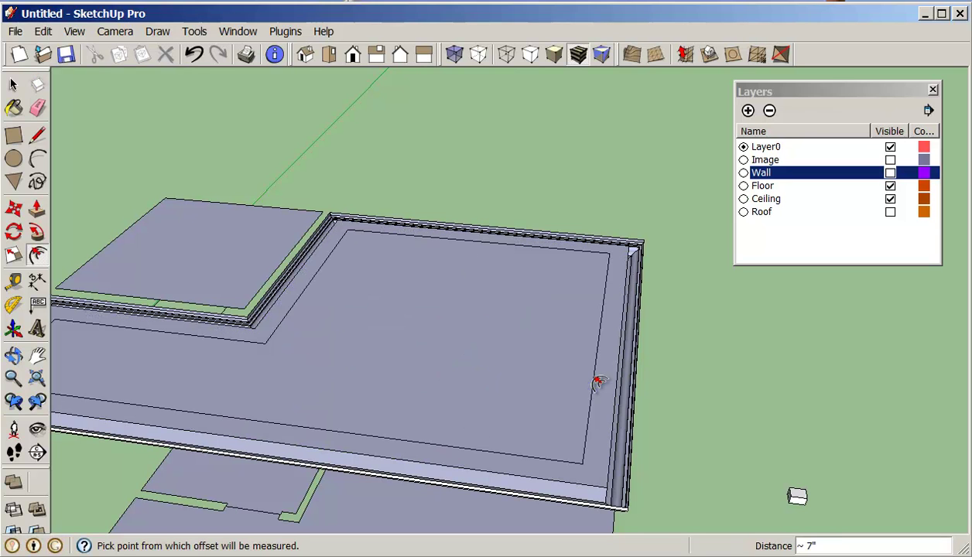
key("Return")
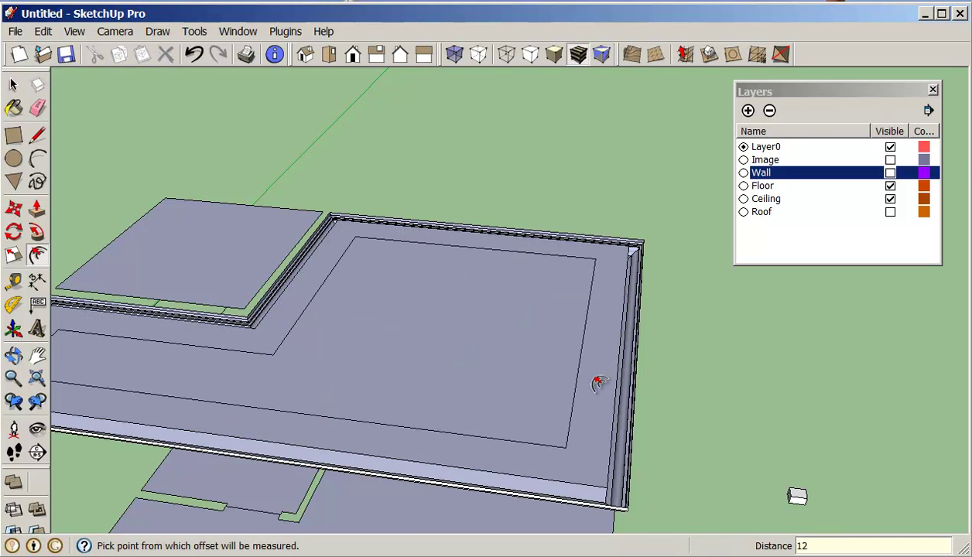
- Push the inner offset ceiling face 4" upward to form a raised tray
left_click(37, 208)
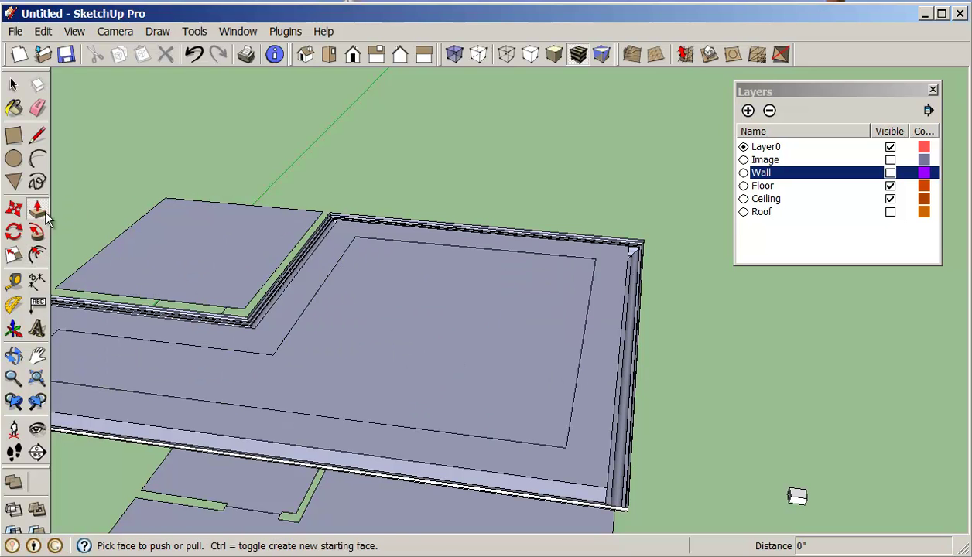
left_click_drag(389, 353, 388, 347)
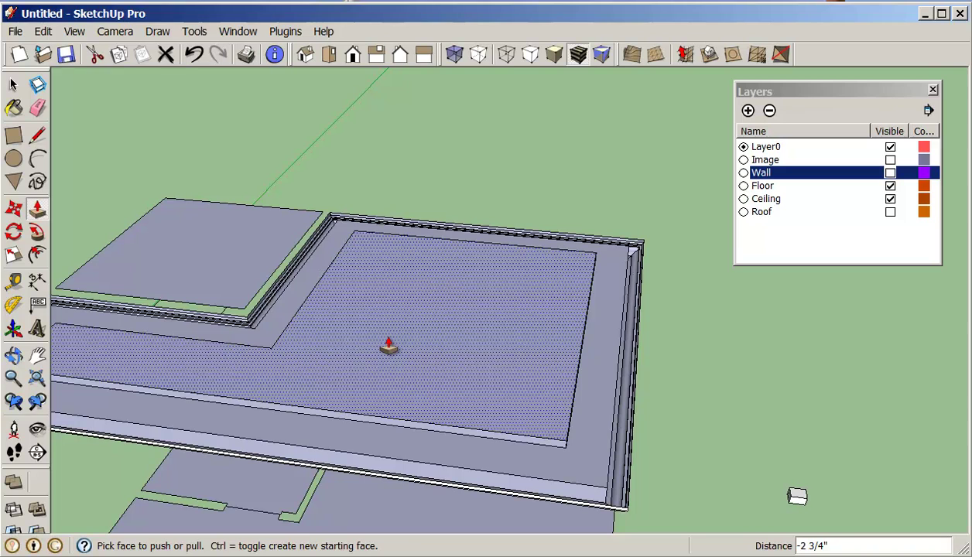
key("Return")
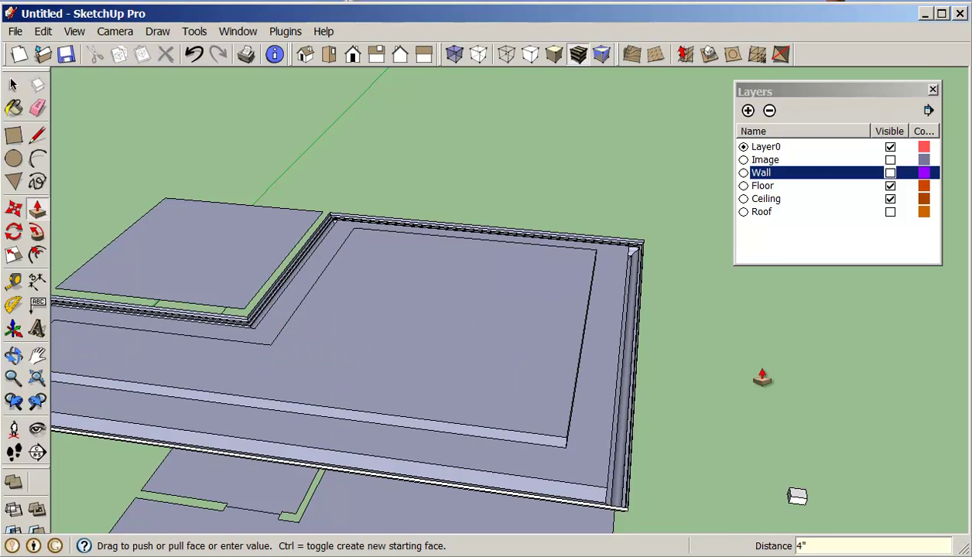
- Erase the two stray vertical edges on the tray's side wall as seen from below the ceiling
scroll(761, 378, "down", 1)
middle_click_drag(750, 442, 690, 143)
key("p")
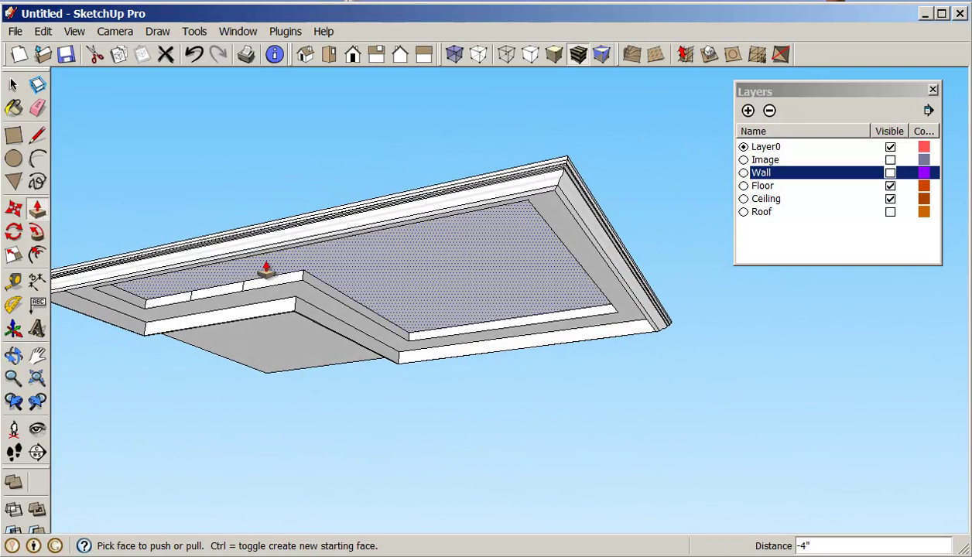
scroll(277, 253, "up", 2)
left_click(38, 109)
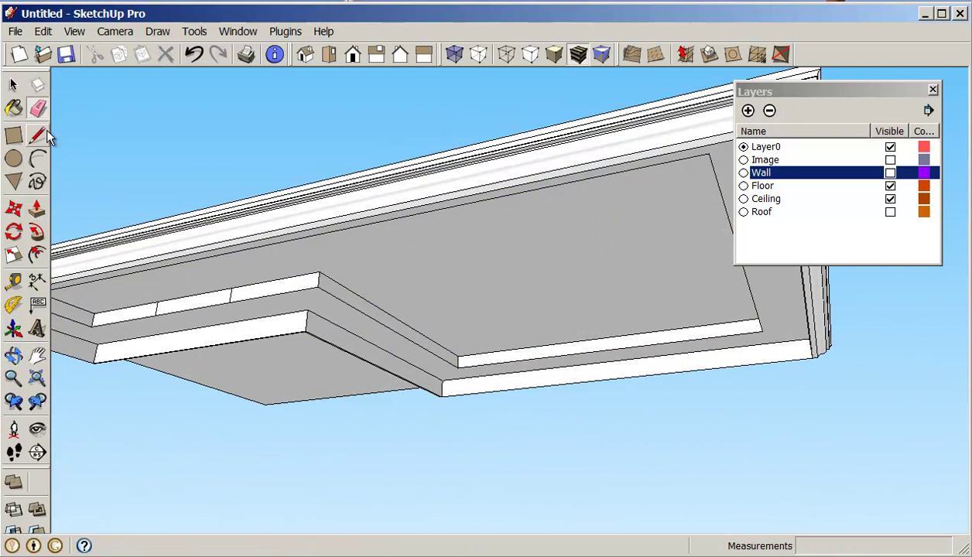
left_click(156, 308)
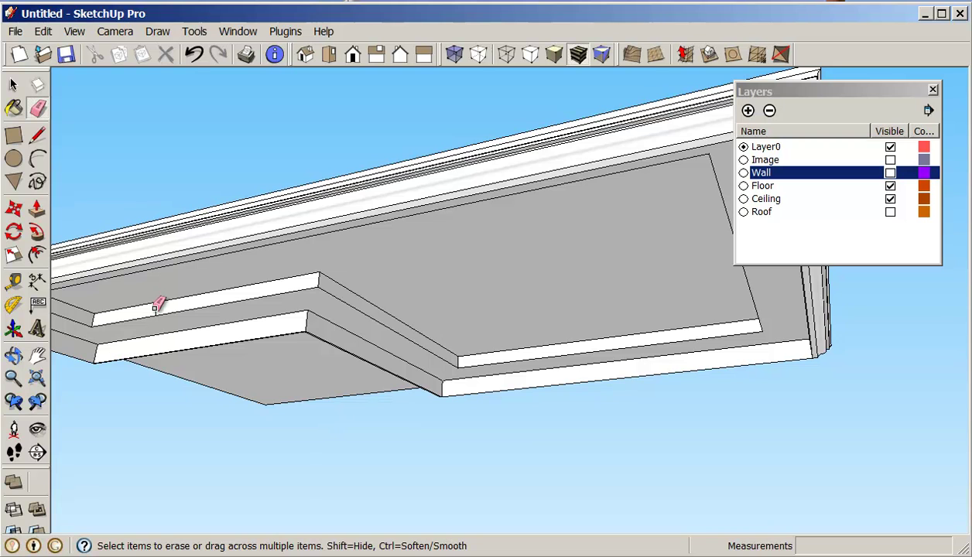
- Delete the top face of the raised ceiling tray
mouse_move(160, 304)
middle_mouse_down()
mouse_move(347, 359)
mouse_move(393, 291)
mouse_move(443, 284)
mouse_move(449, 338)
mouse_move(403, 485)
mouse_move(477, 415)
mouse_move(448, 500)
mouse_move(446, 442)
mouse_move(456, 478)
middle_mouse_up()
scroll(446, 442, "down", 2)
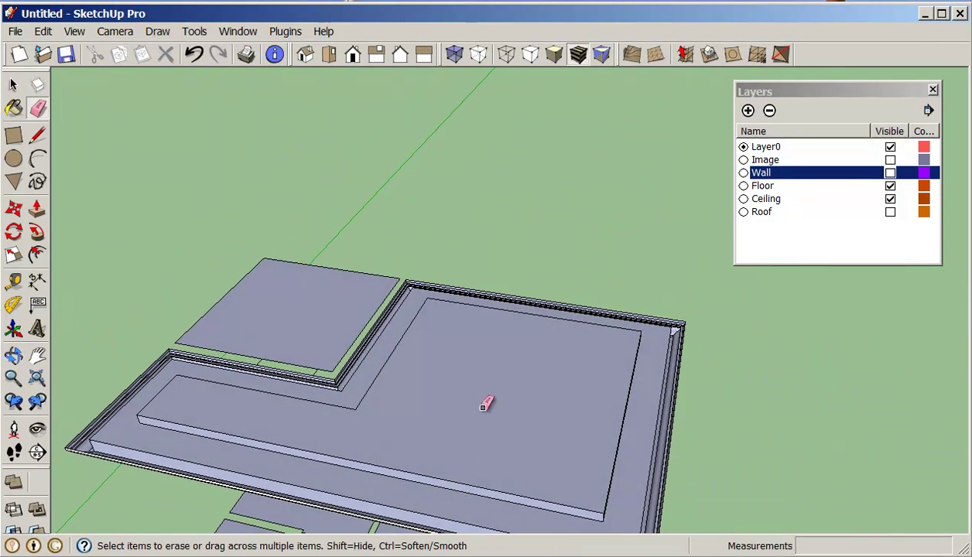
left_click(13, 84)
left_click(455, 378)
right_click(453, 378)
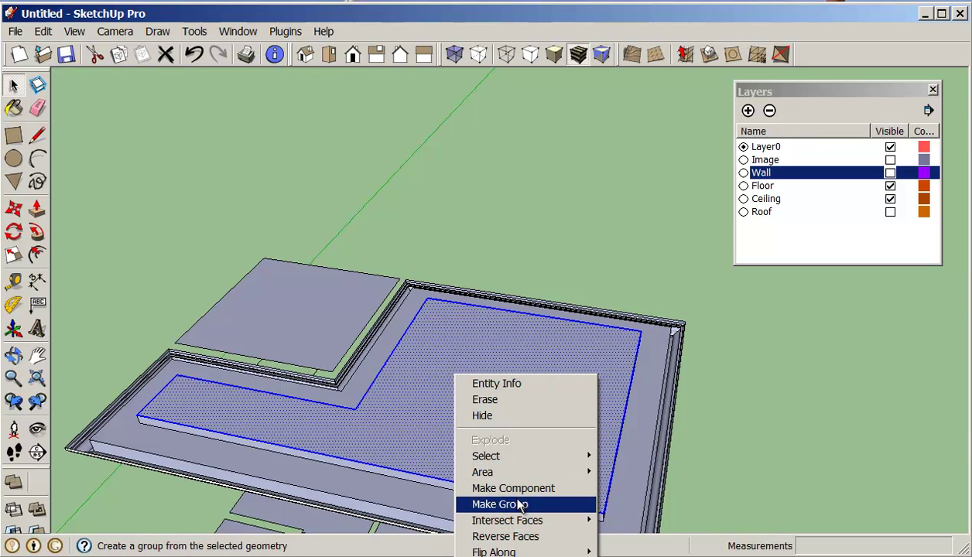
left_click(520, 400)
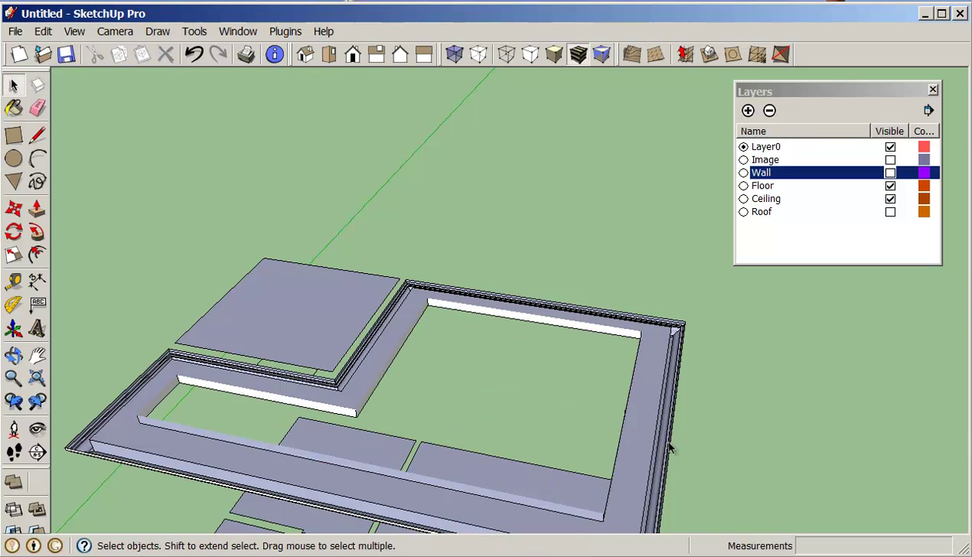
- Hide the separate small rectangular ceiling panel together with its edges
middle_click_drag(698, 455, 727, 356)
left_click(303, 334)
double_click(302, 334)
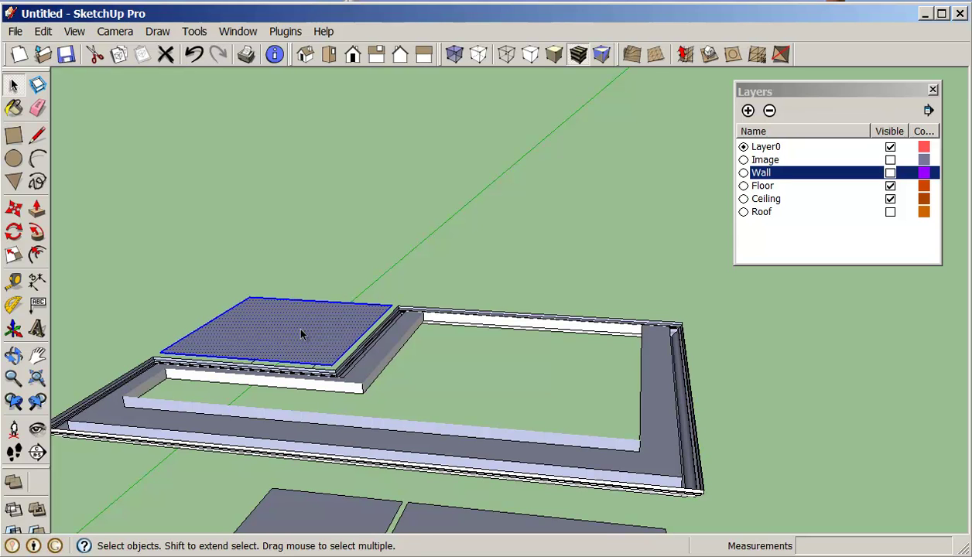
right_click(302, 334)
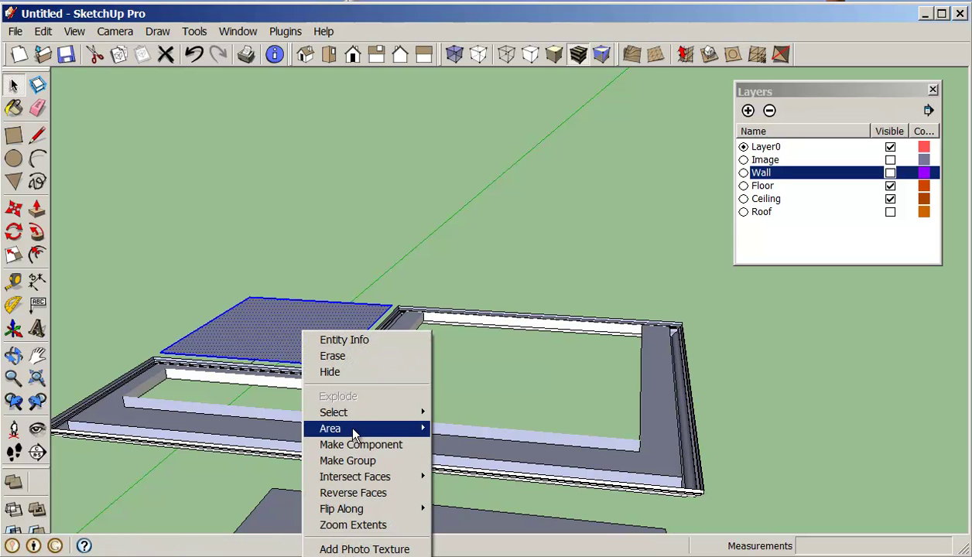
left_click(334, 370)
middle_click_drag(424, 376, 475, 452)
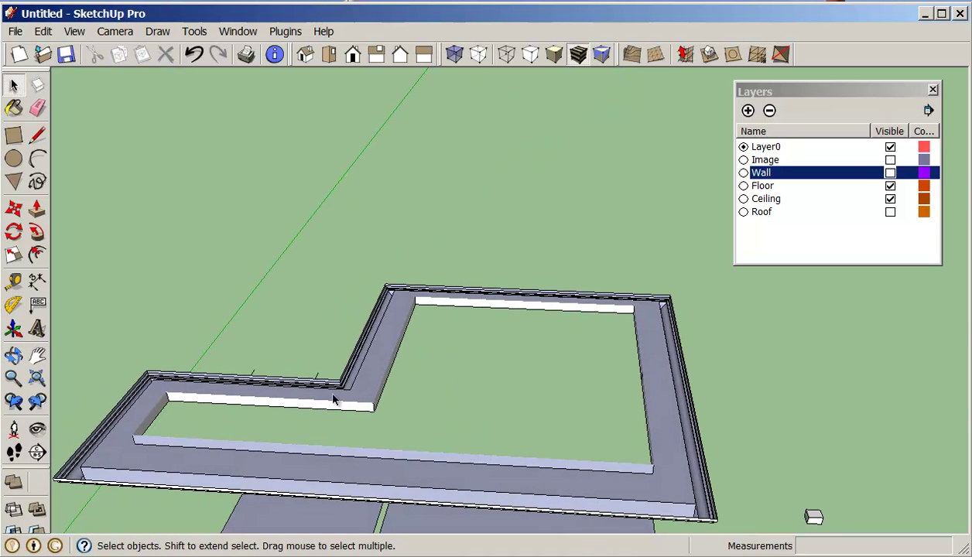
- Delete the stray short edges sticking out behind the crown molding's back run, beside the inner corner
scroll(325, 357, "up", 5)
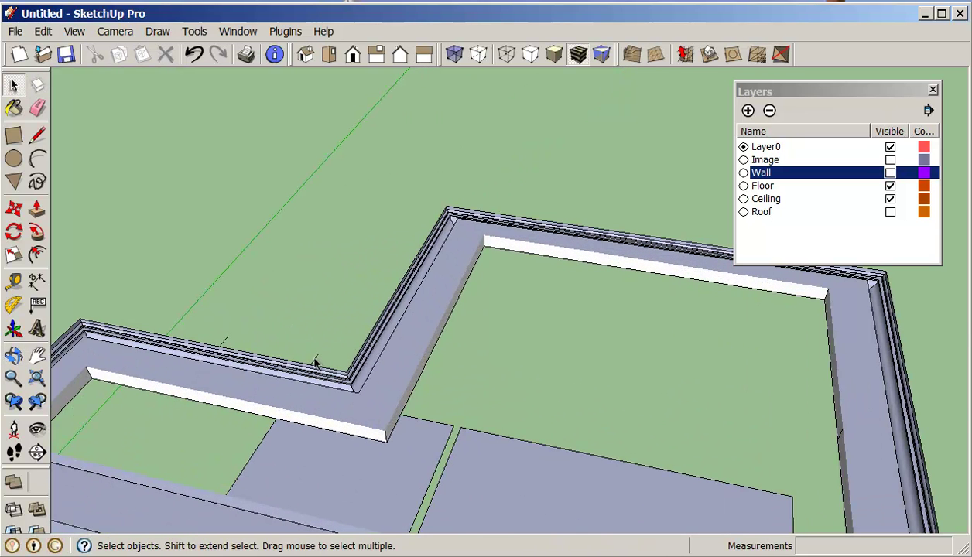
left_click(314, 362)
key("Delete")
scroll(271, 325, "down", 5)
- Group the crown molding together with the visible ceiling border and tray side walls
middle_click_drag(311, 322, 438, 241)
left_click_drag(66, 302, 599, 403)
right_click(529, 355)
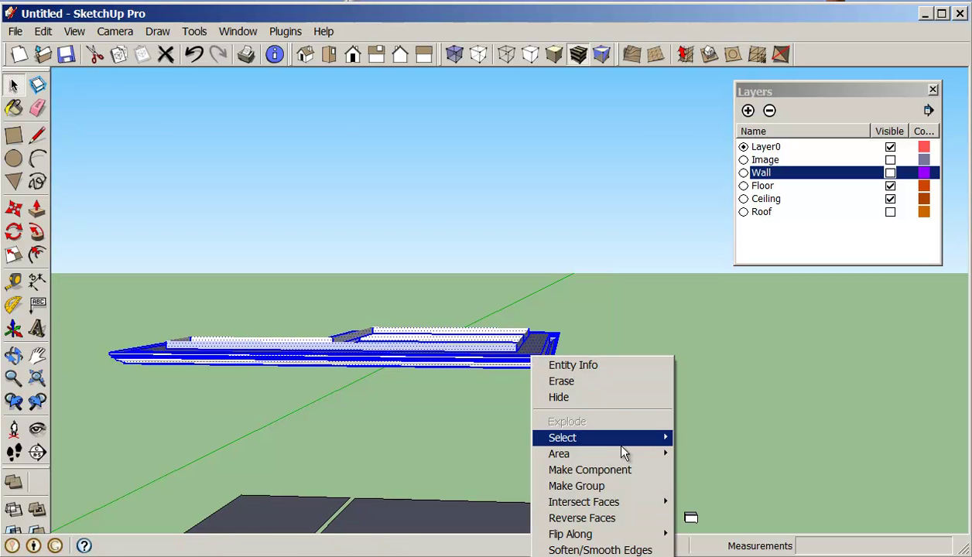
left_click(607, 487)
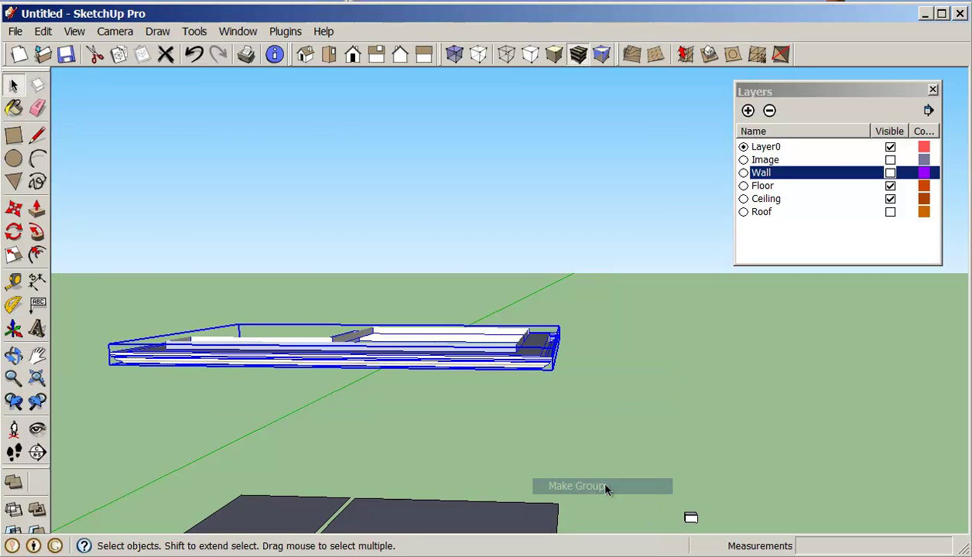
- Create a layer named Crown-Molding and assign the molding group to it
left_click(748, 111)
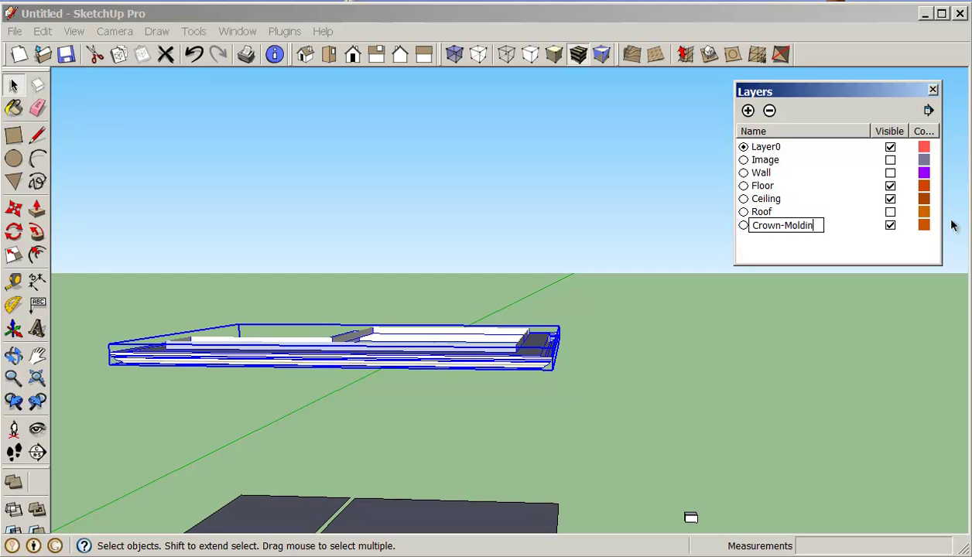
left_click(680, 368)
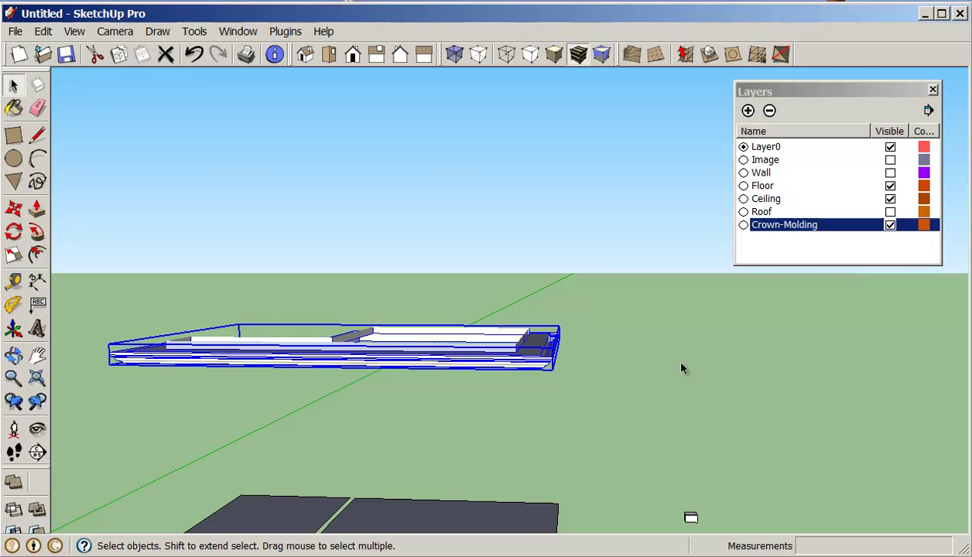
left_click(534, 352)
right_click(532, 352)
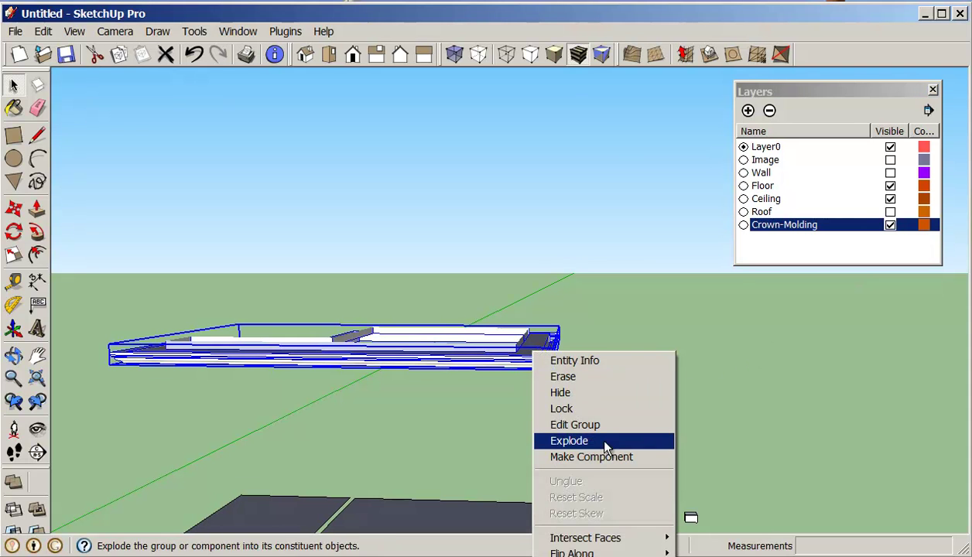
left_click(575, 358)
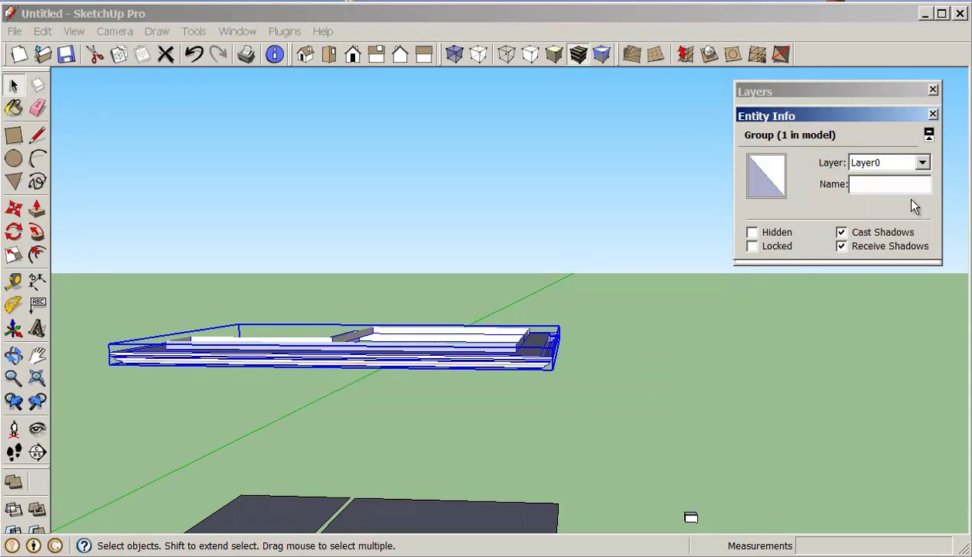
left_click(923, 163)
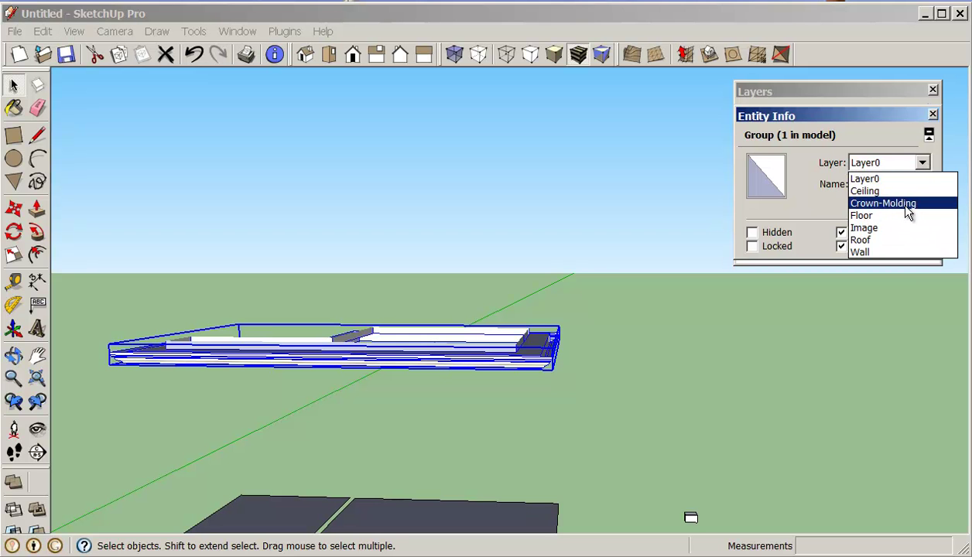
left_click(848, 203)
left_click(799, 364)
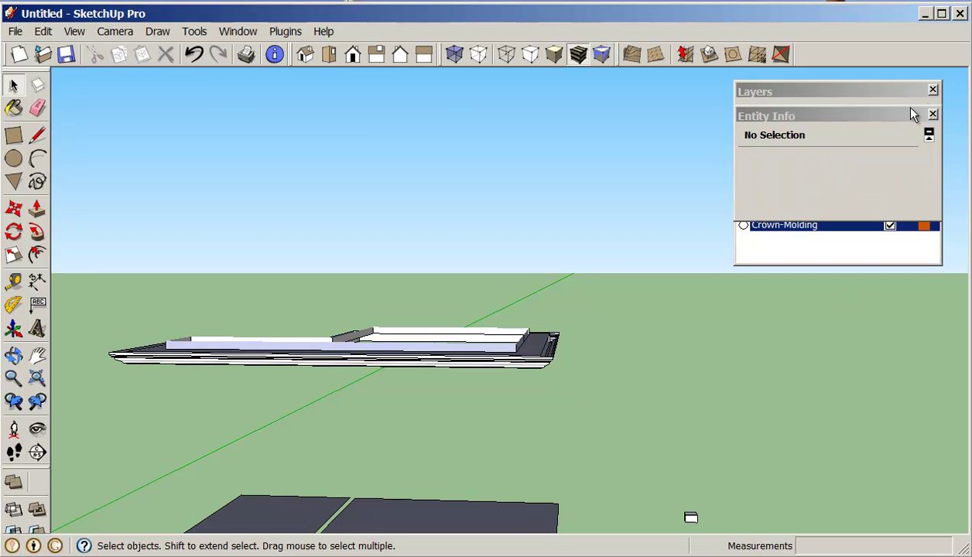
- Unhide all hidden geometry in the model
middle_click_drag(683, 295, 680, 422)
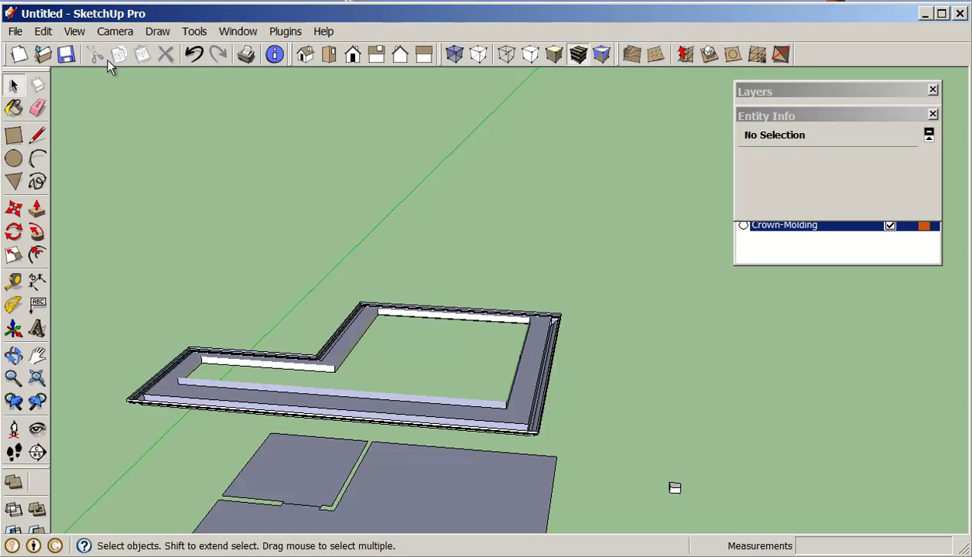
left_click(44, 31)
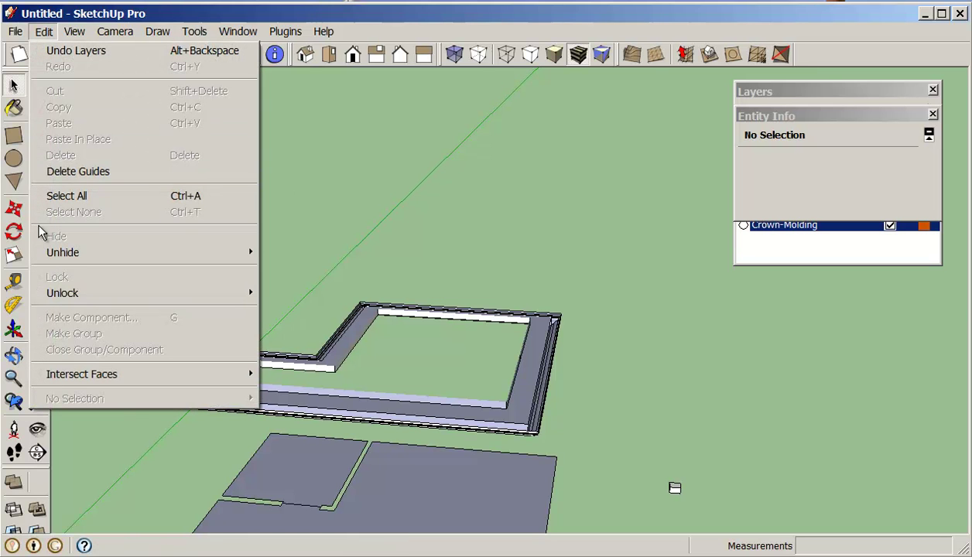
mouse_move(58, 257)
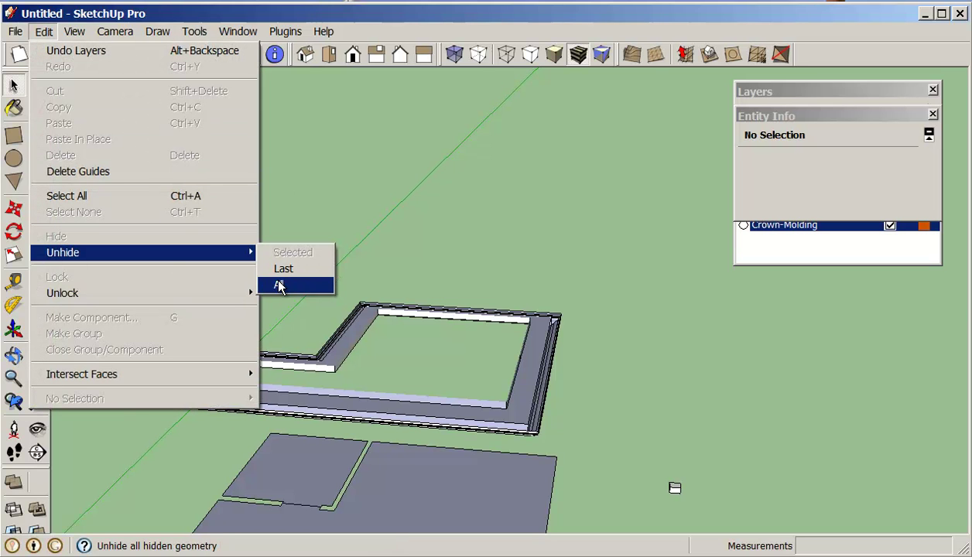
left_click(278, 286)
- Group the tray's top face with the small ceiling panel, including their edges, and assign the group to the Ceiling layer
double_click(425, 355)
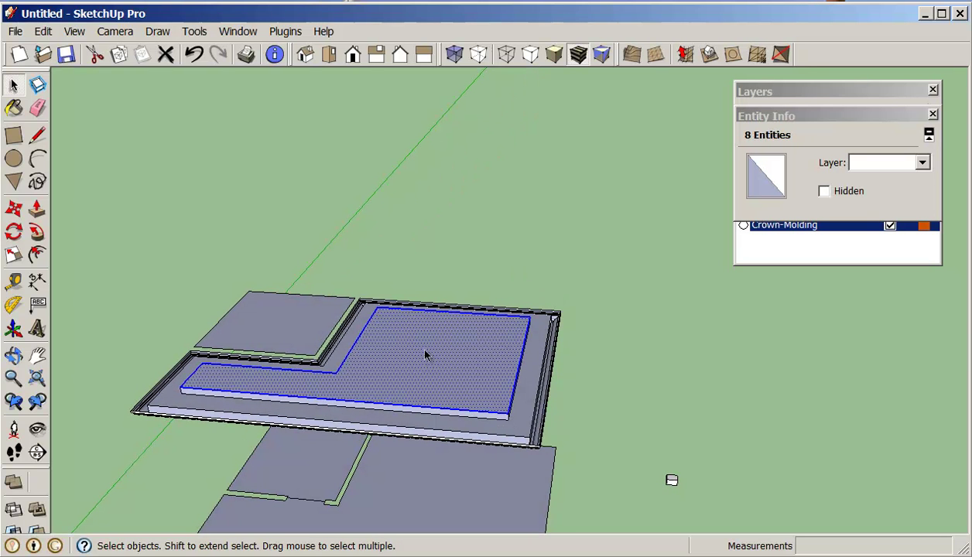
double_click(259, 330, "shift")
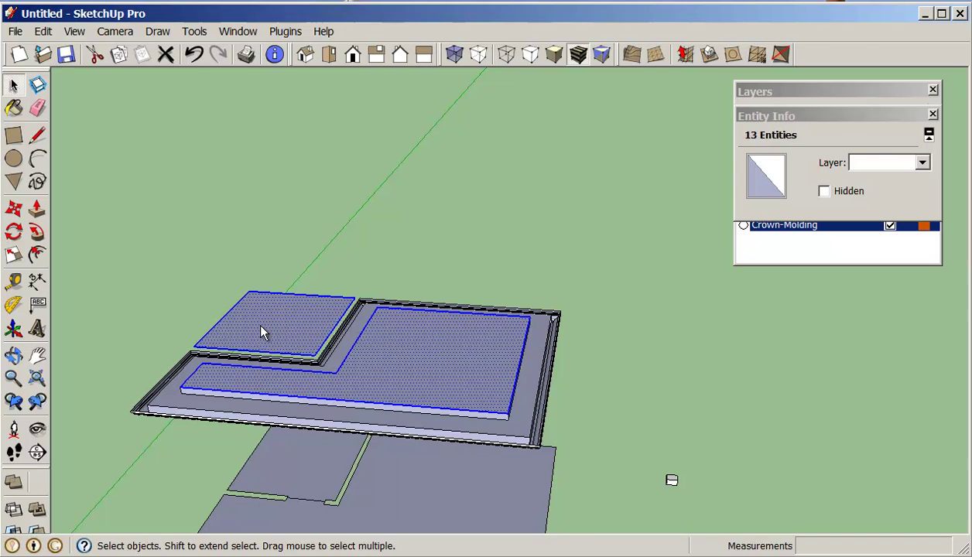
right_click(260, 329)
left_click(307, 456)
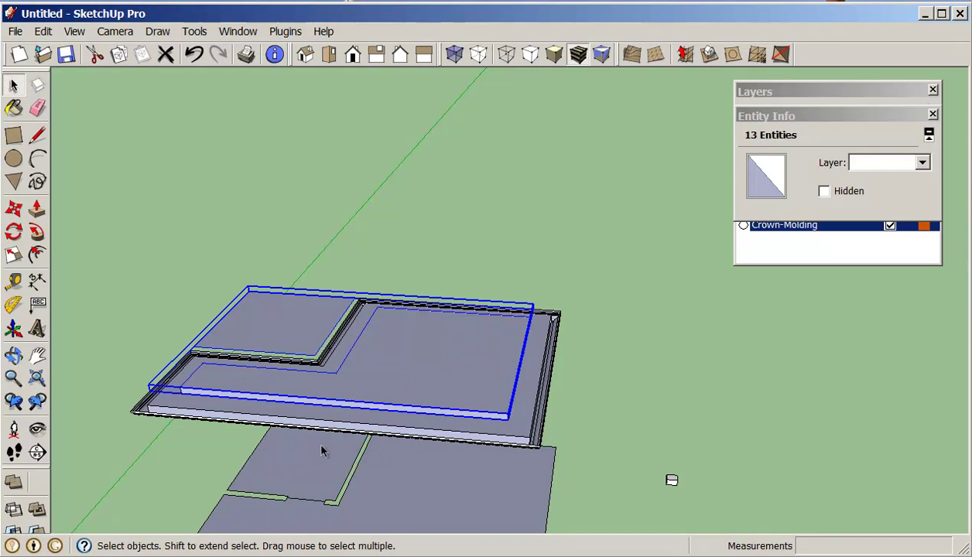
left_click(922, 163)
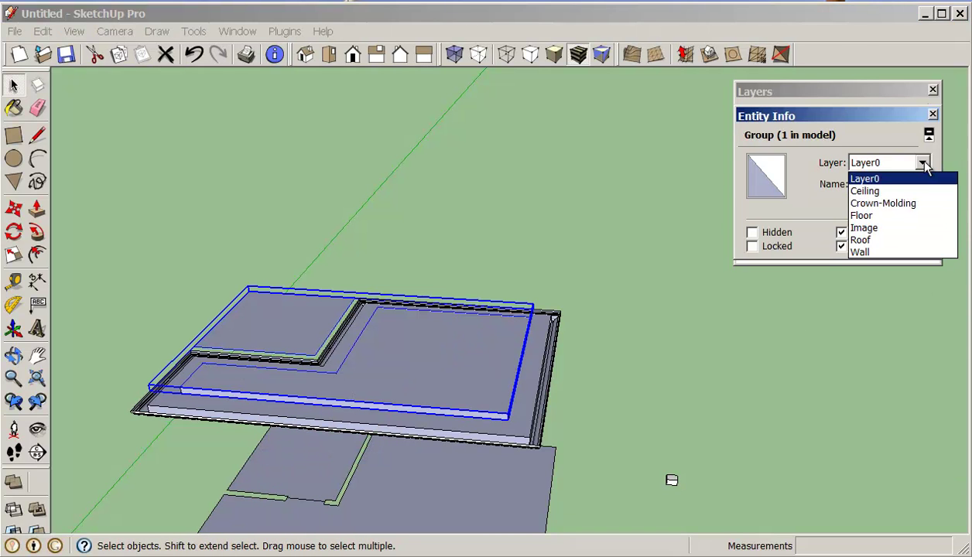
left_click(882, 191)
left_click(664, 322)
- Check the layer assignments of the ceiling group and the crown molding group from below
middle_click_drag(663, 322, 462, 284)
left_click(311, 333)
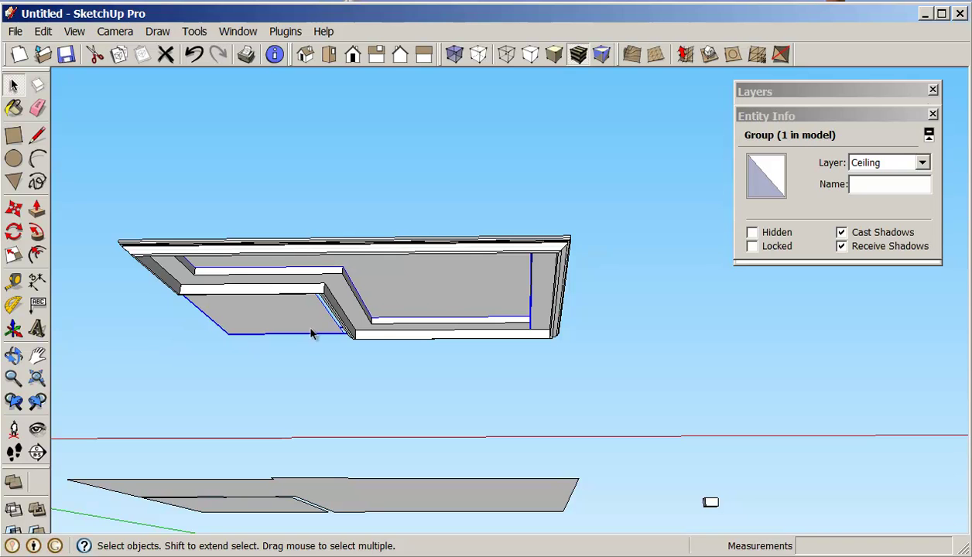
left_click(554, 299)
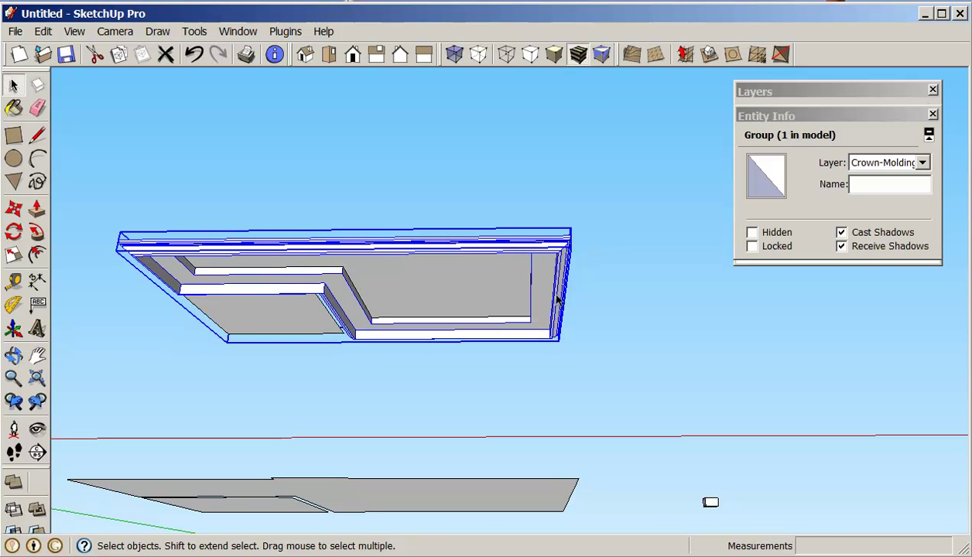
middle_click_drag(607, 202, 515, 378)
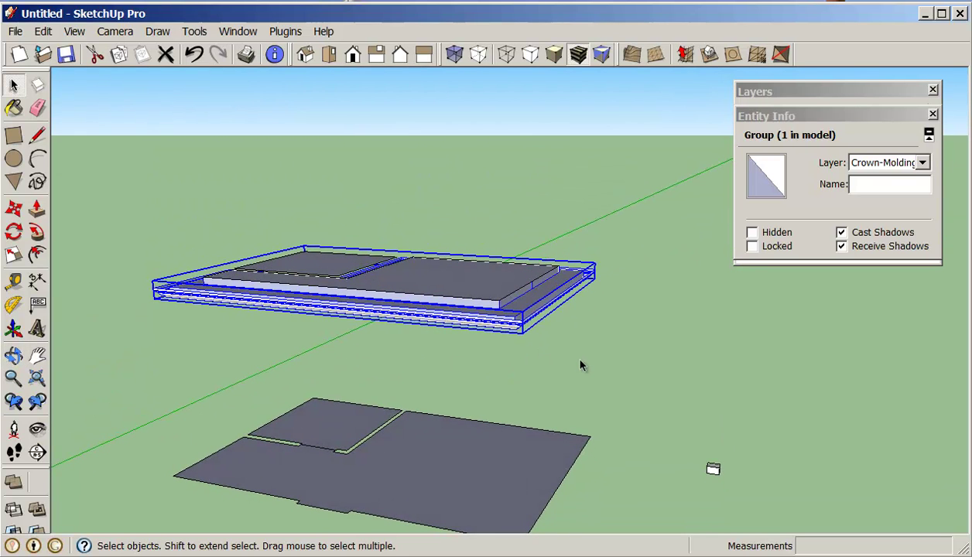
left_click(586, 361)
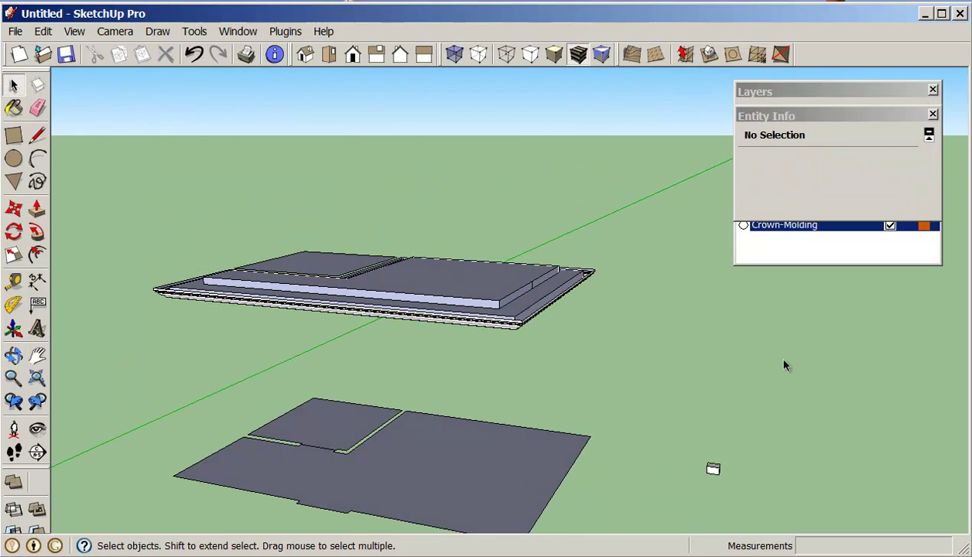
- Move the entity information window clear of the layer list and make the Wall layer visible
left_click(859, 115)
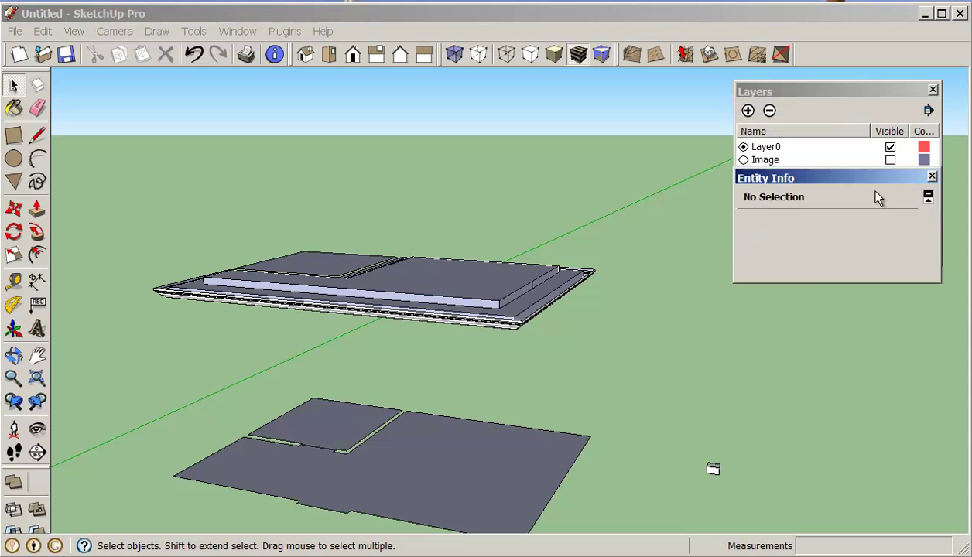
left_click(763, 176)
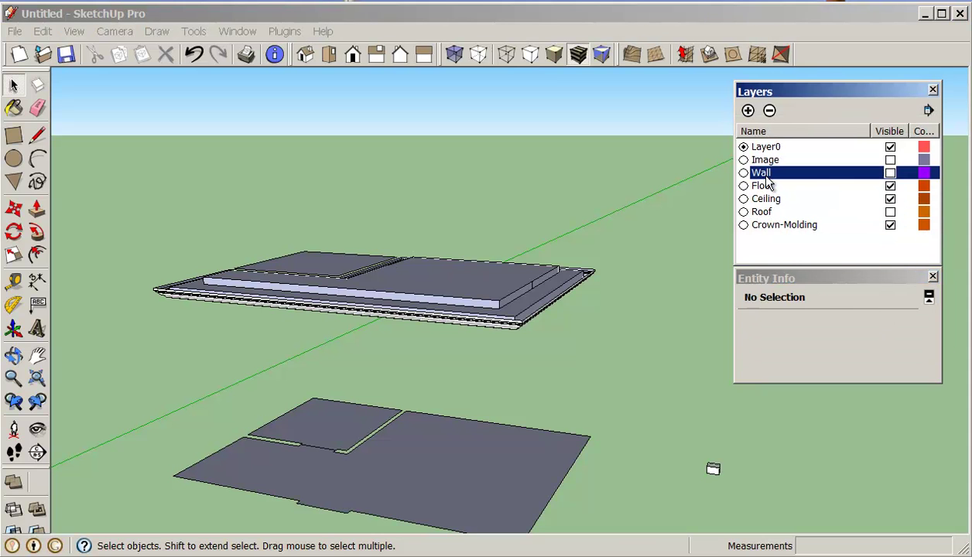
left_click(890, 173)
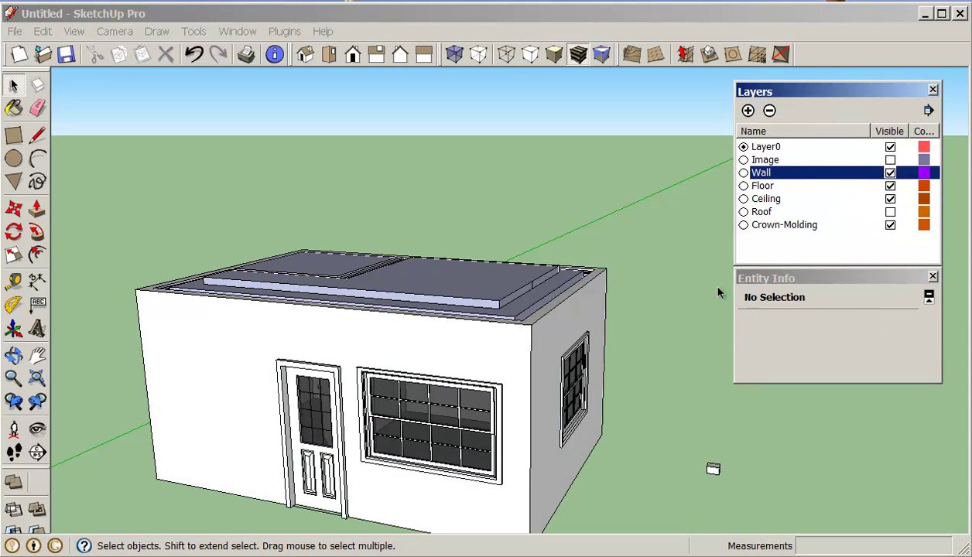
- Hide the Floor layer and make the Roof layer visible
middle_click_drag(658, 388, 762, 203)
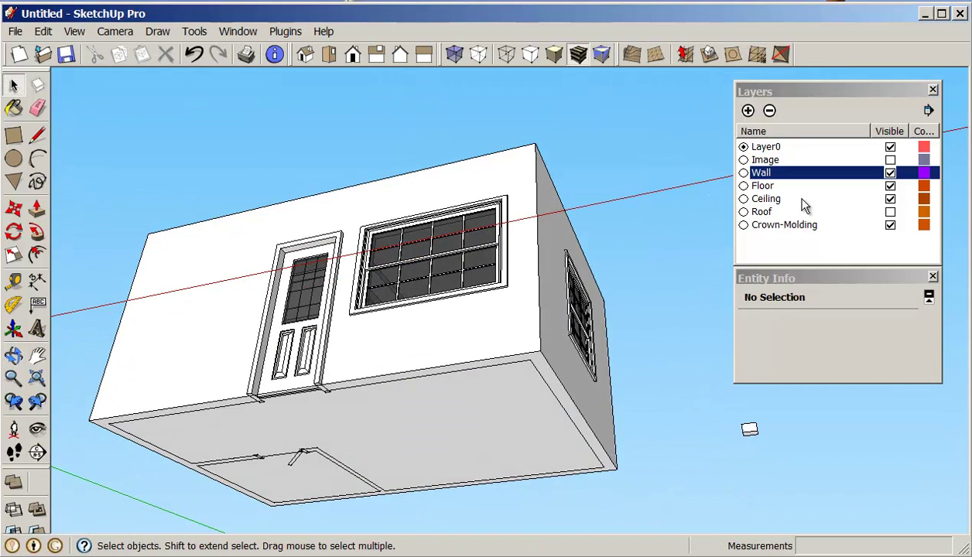
left_click(762, 188)
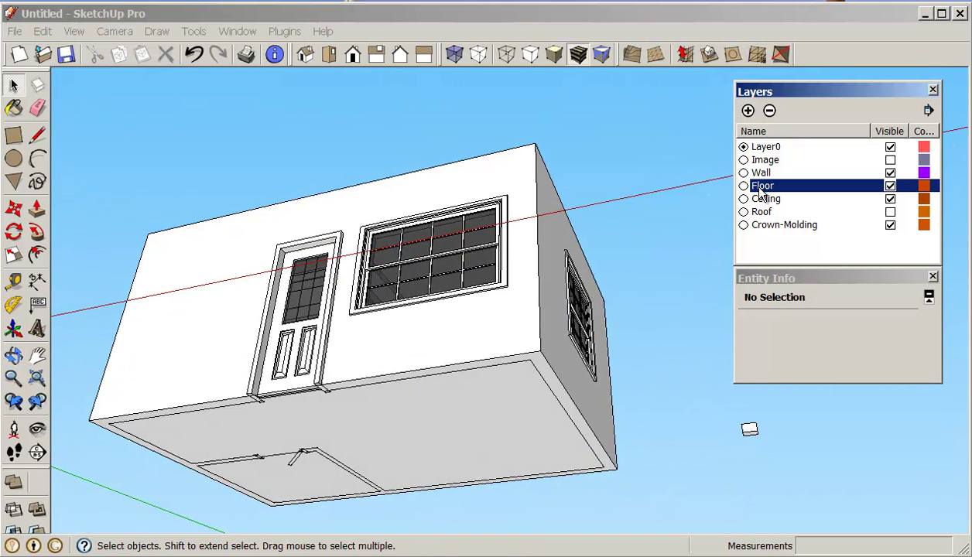
left_click(889, 186)
middle_click_drag(534, 350, 485, 349)
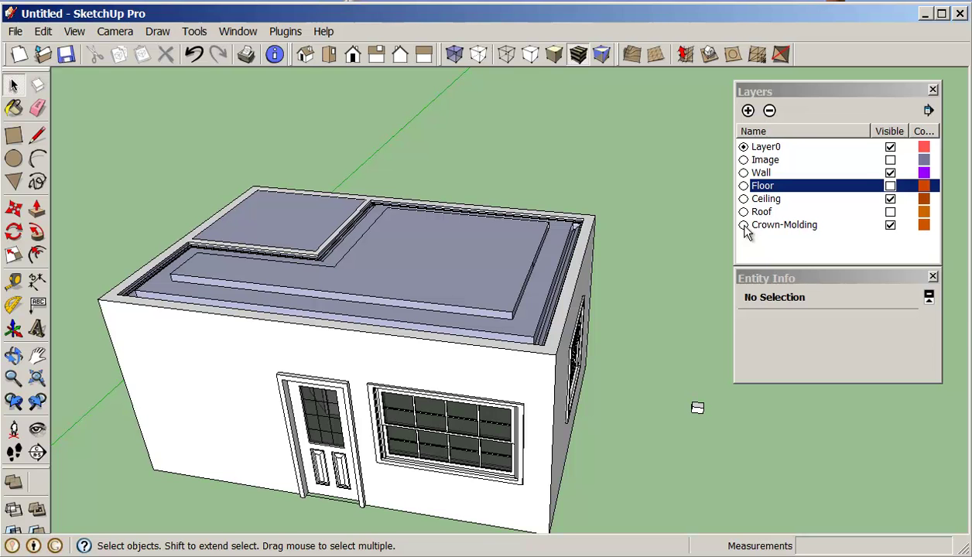
left_click(890, 211)
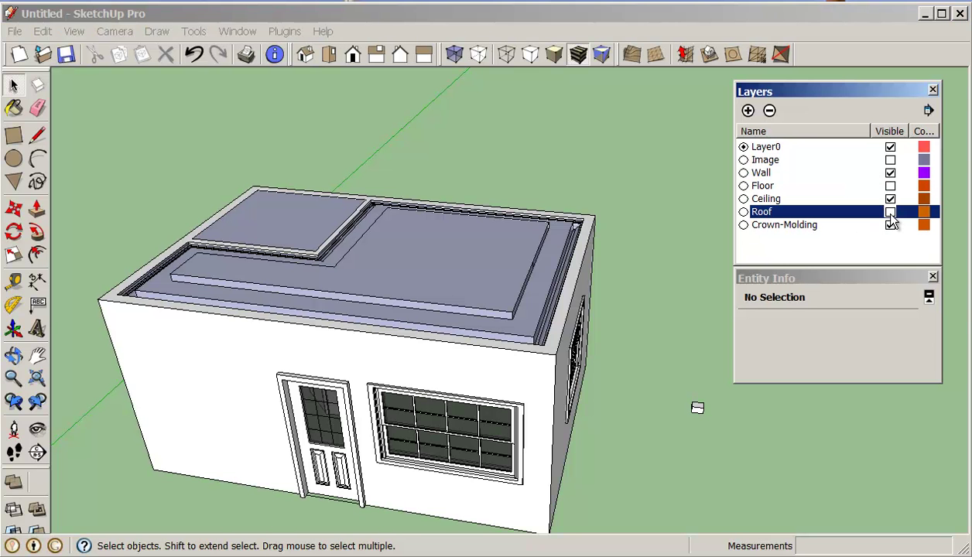
middle_click_drag(735, 333, 574, 317)
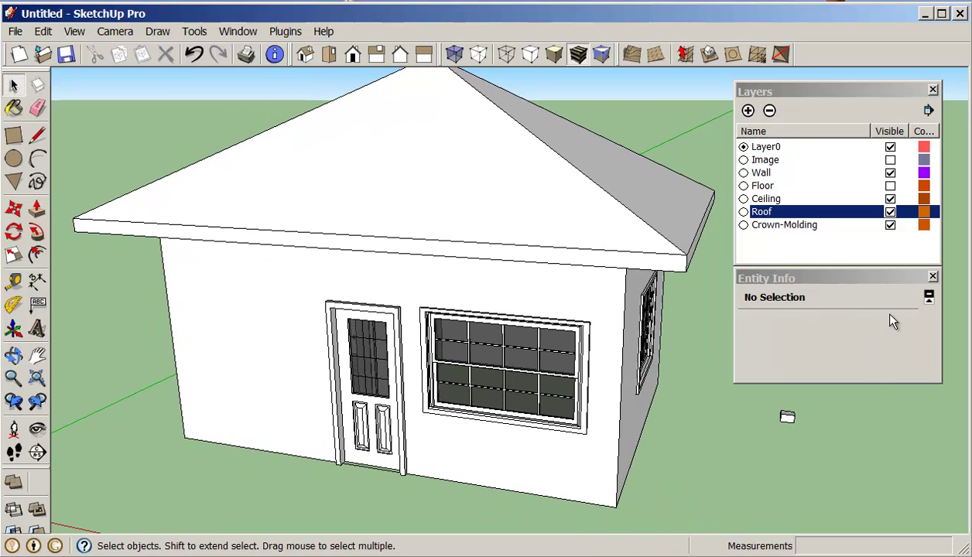